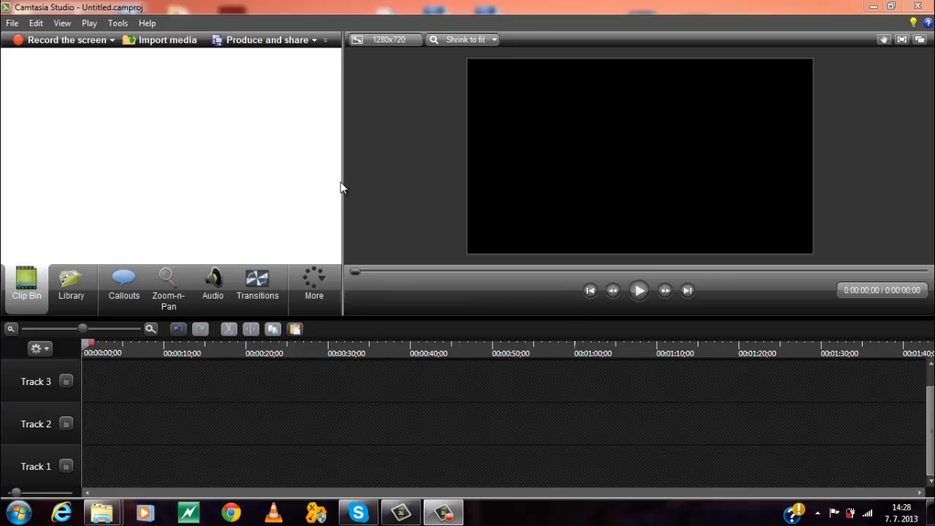
# Step: Import the video WD0091 and place it at the start of Track 1
pyautogui.click(168, 44)
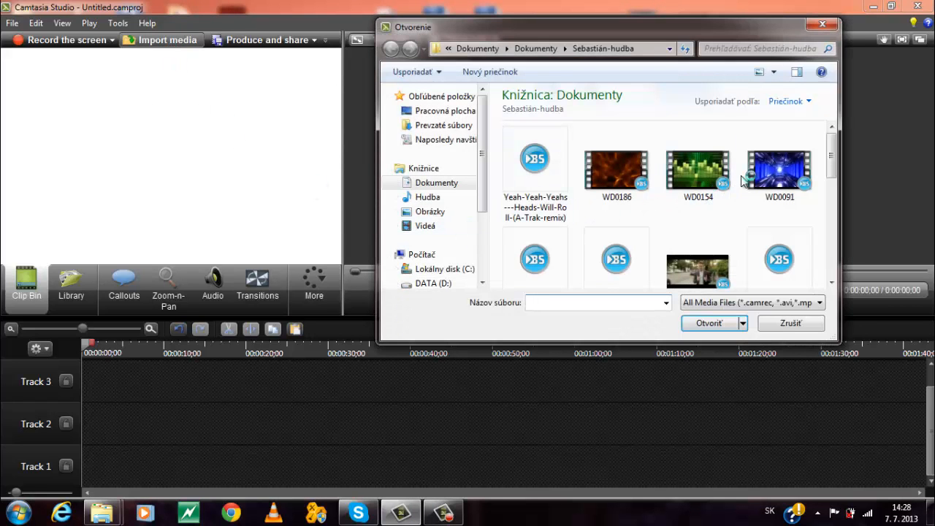
pyautogui.click(777, 193)
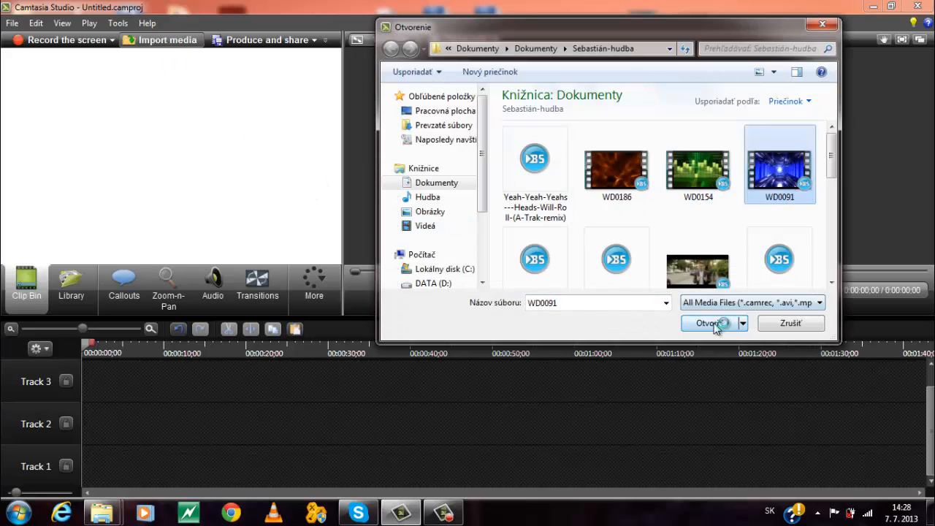
pyautogui.click(712, 323)
pyautogui.moveTo(66, 103); pyautogui.dragTo(133, 428)
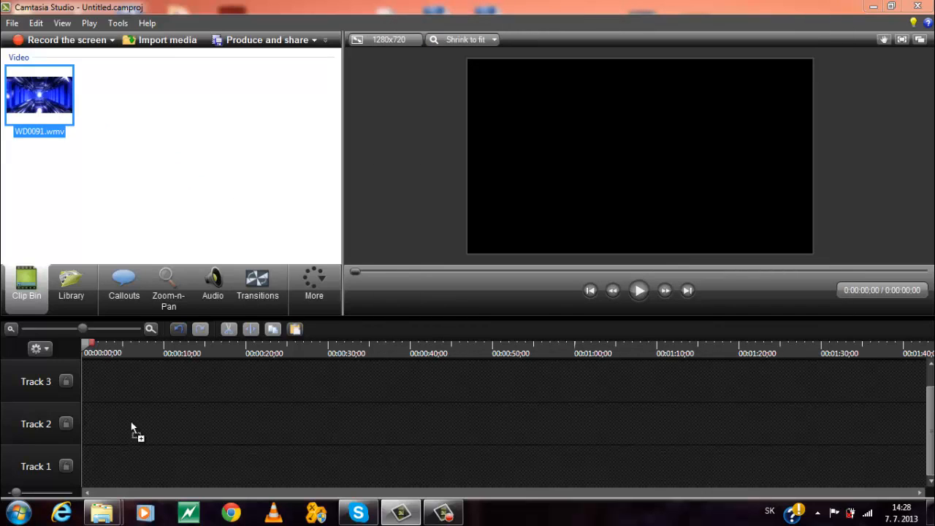
pyautogui.moveTo(155, 472); pyautogui.dragTo(125, 471)
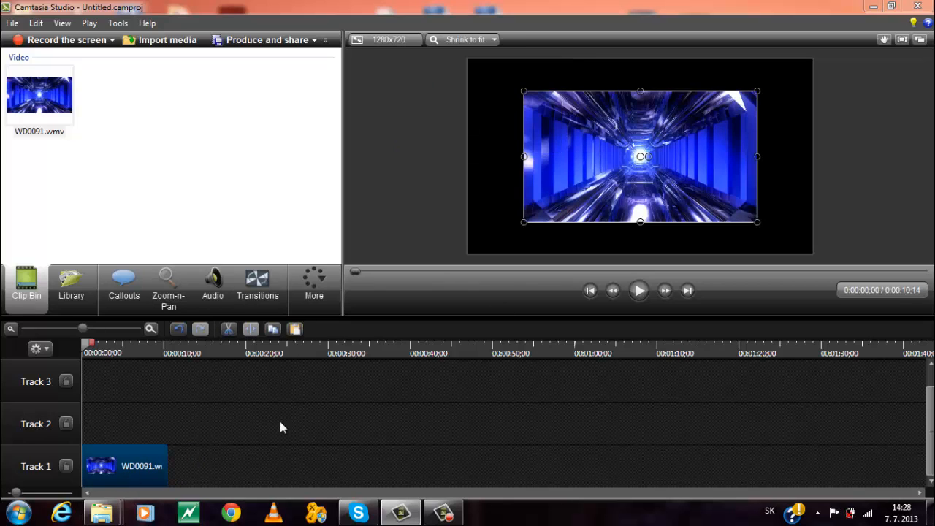
# Step: Enlarge the WD0091 clip to fill the canvas and set the editing dimensions to 1280 x 720, YouTube & Screencast (16:9)
pyautogui.moveTo(523, 90); pyautogui.dragTo(468, 59)
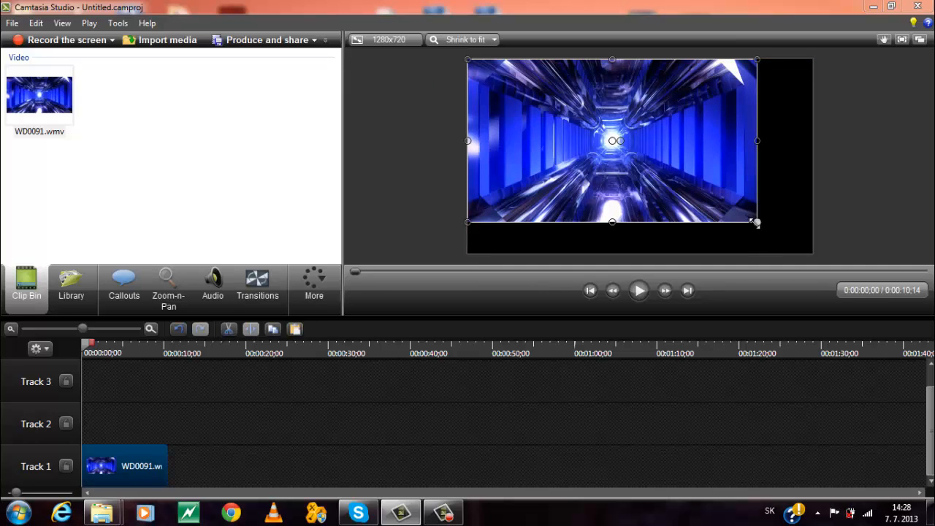
pyautogui.moveTo(756, 223); pyautogui.dragTo(813, 254)
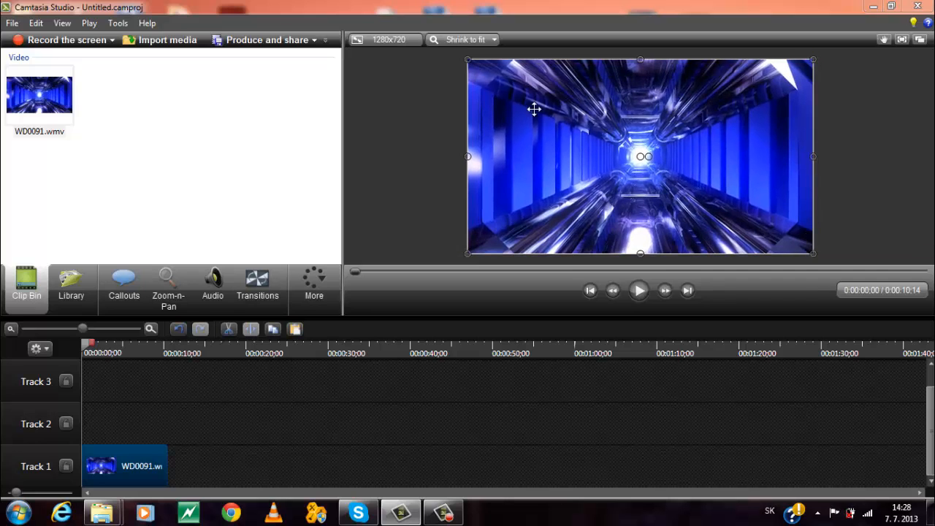
pyautogui.click(390, 41)
pyautogui.click(542, 258)
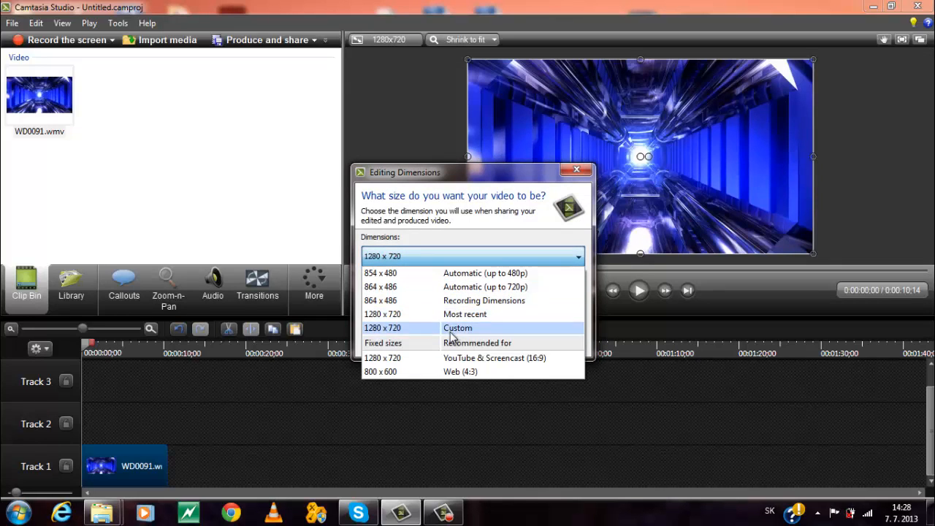
pyautogui.click(495, 358)
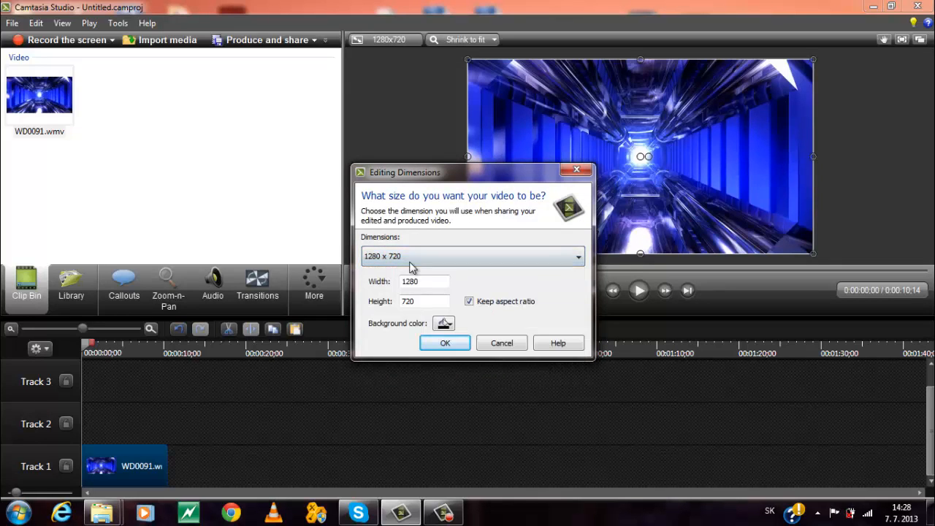
pyautogui.click(447, 344)
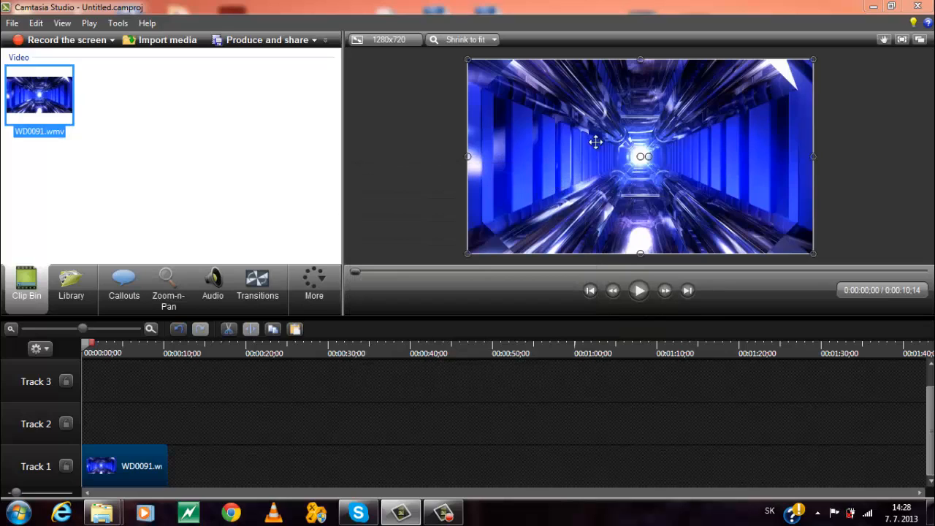
# Step: Preview the first seconds of the background clip and return the playhead to the start
pyautogui.click(185, 451)
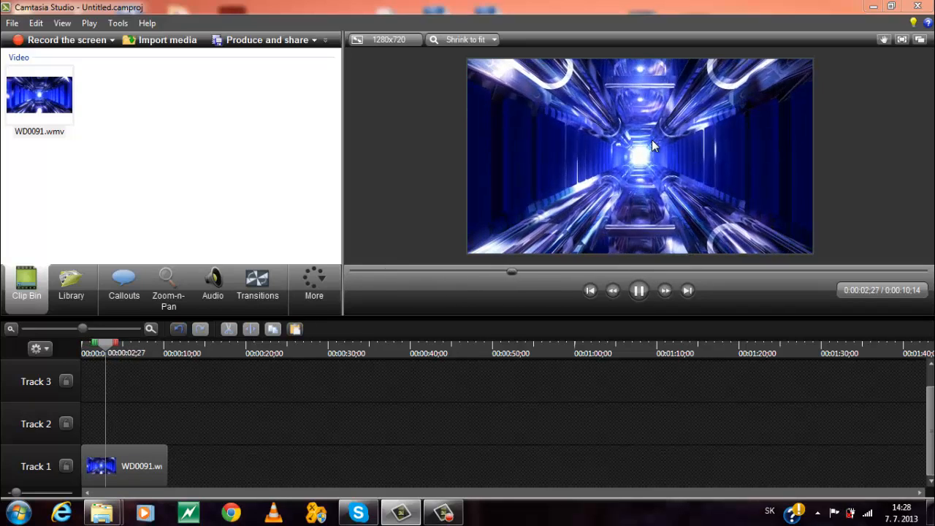
pyautogui.click(638, 298)
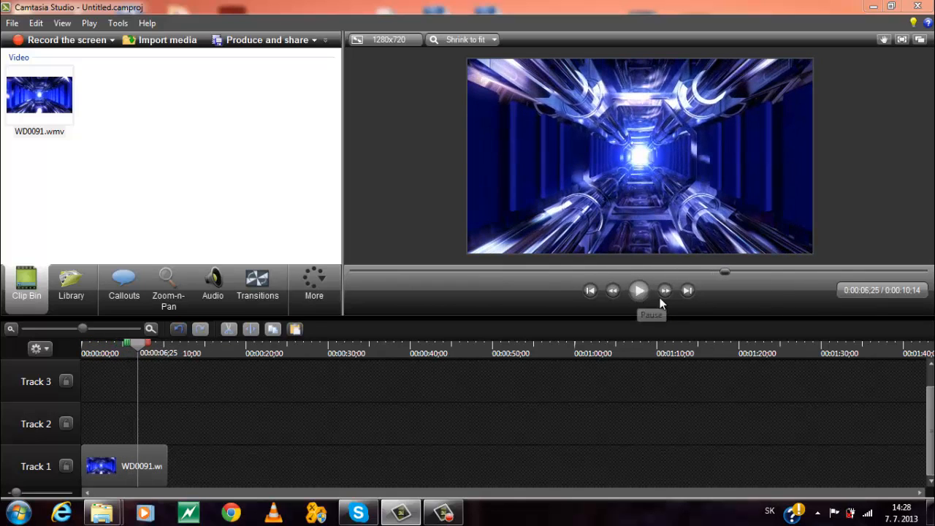
pyautogui.moveTo(726, 272); pyautogui.dragTo(354, 272)
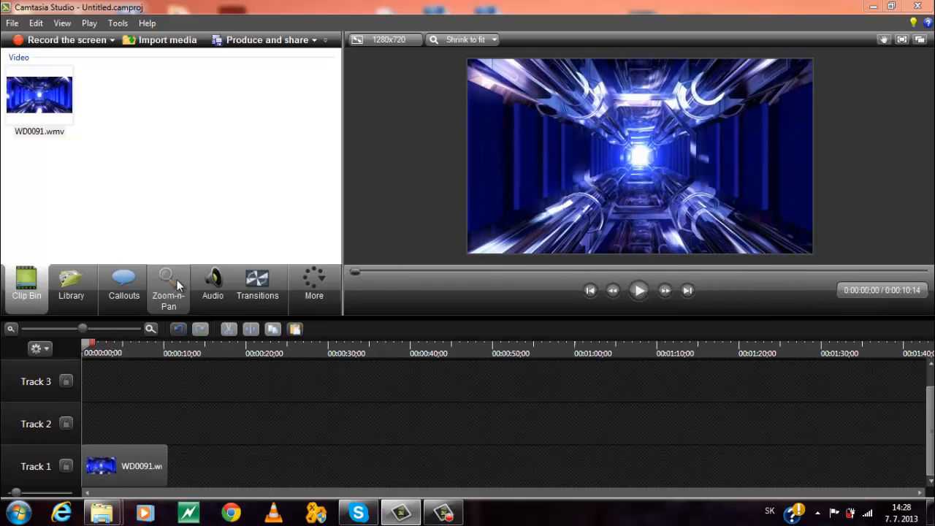
# Step: Add a rounded rectangle text callout over the clip at the start of the timeline
pyautogui.click(122, 302)
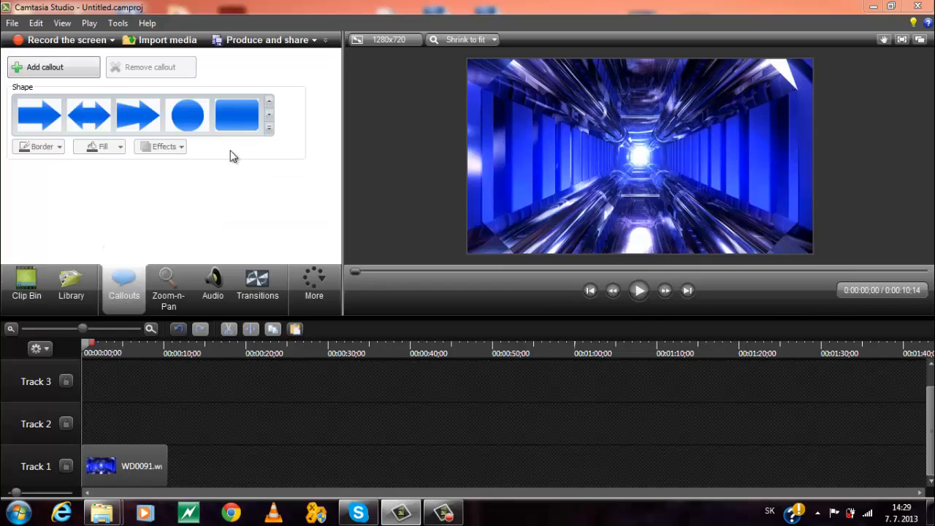
pyautogui.click(269, 128)
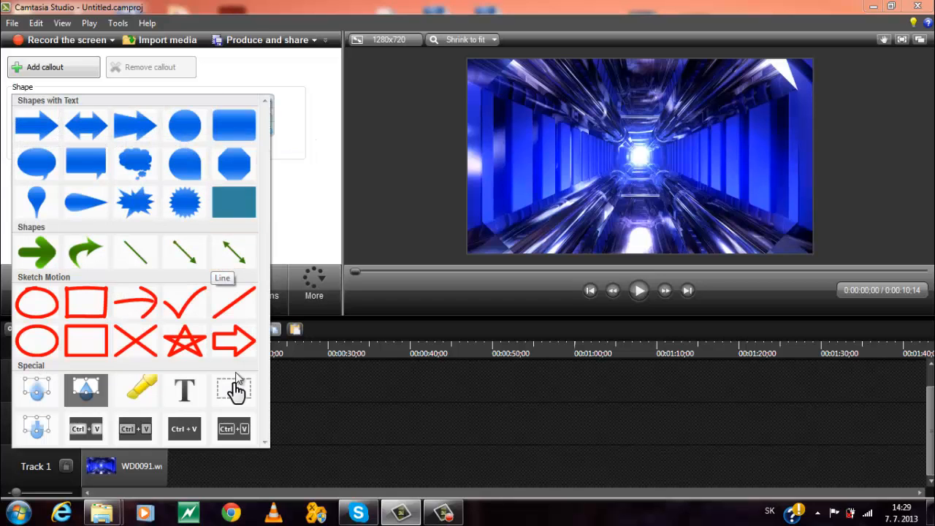
pyautogui.click(240, 135)
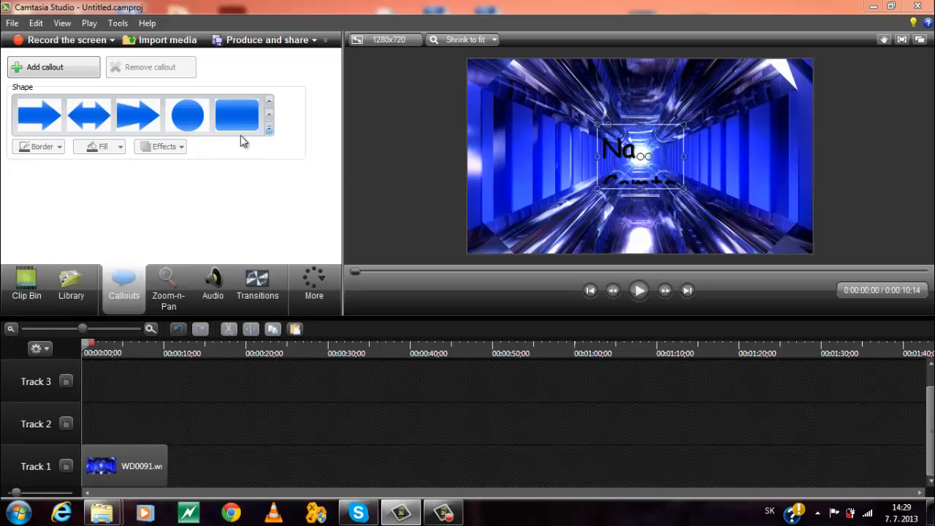
# Step: Delete all existing text from the callout and widen its frame on the canvas
pyautogui.scroll(-3, 268, 233)
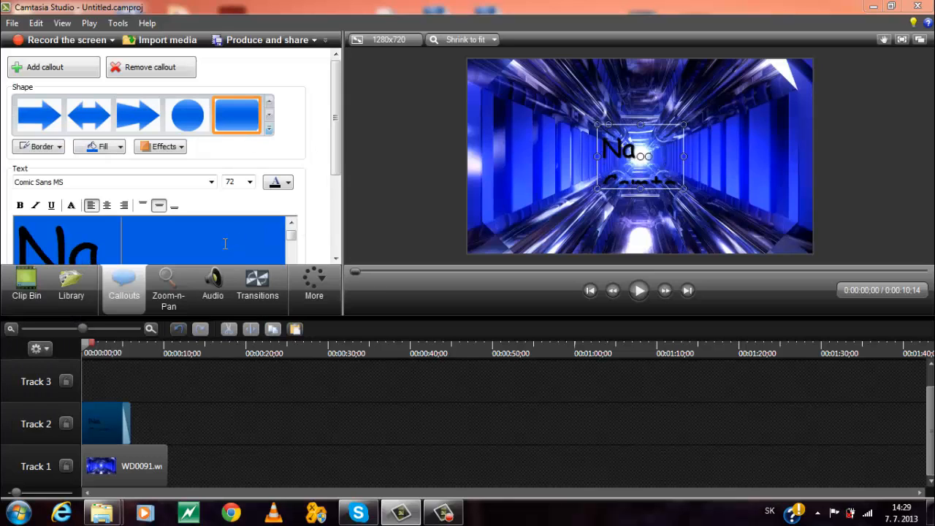
pyautogui.click(276, 244)
pyautogui.press('BackSpace')
pyautogui.press('BackSpace')
pyautogui.press('BackSpace')
pyautogui.hotkey('ctrl', 'a')
pyautogui.press('BackSpace')
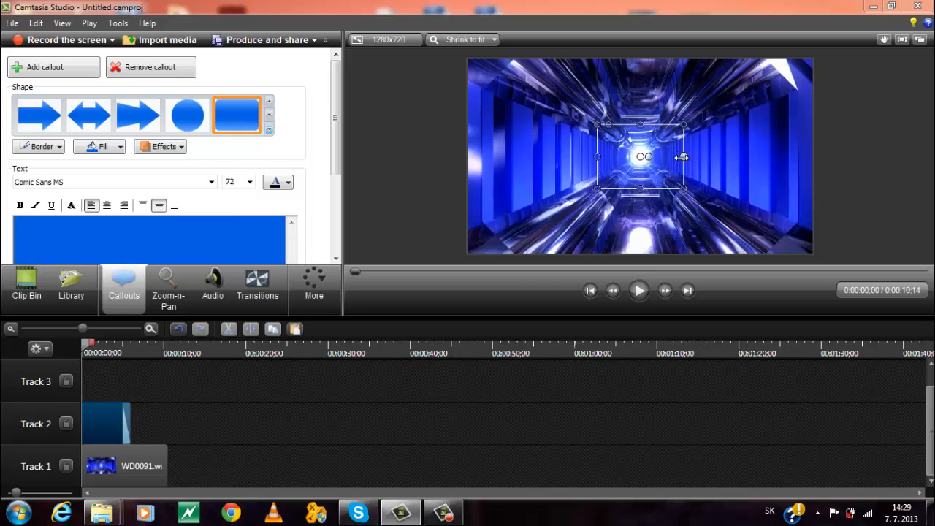
pyautogui.moveTo(681, 156); pyautogui.dragTo(761, 158)
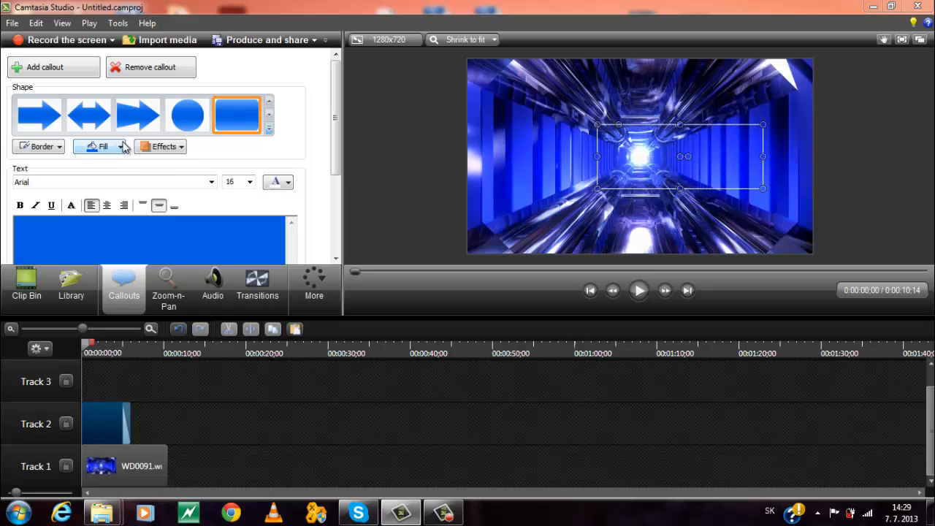
# Step: Turn off the callout's No fill and No border options
pyautogui.click(119, 148)
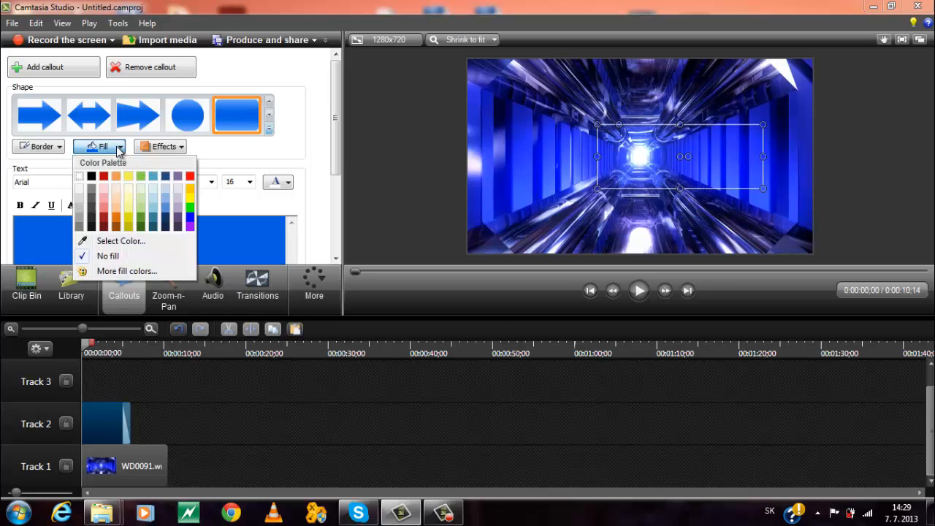
pyautogui.click(143, 257)
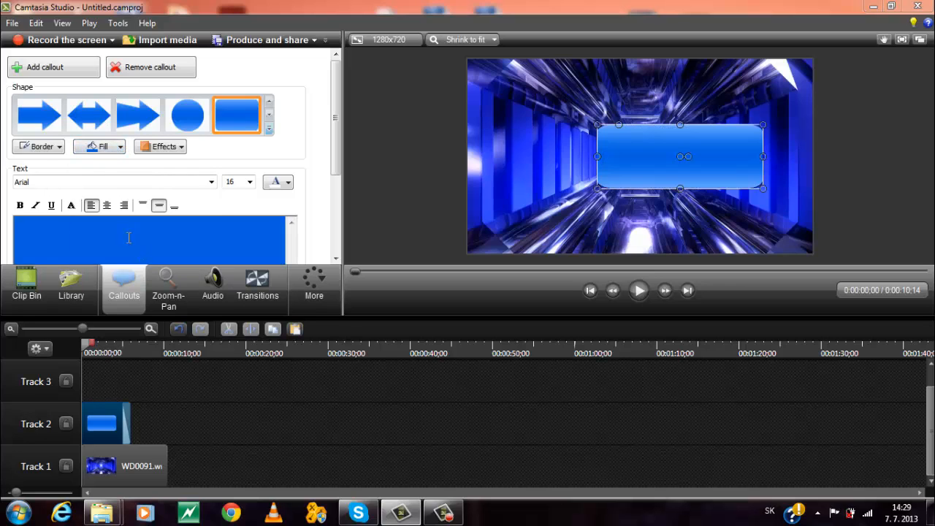
pyautogui.click(60, 150)
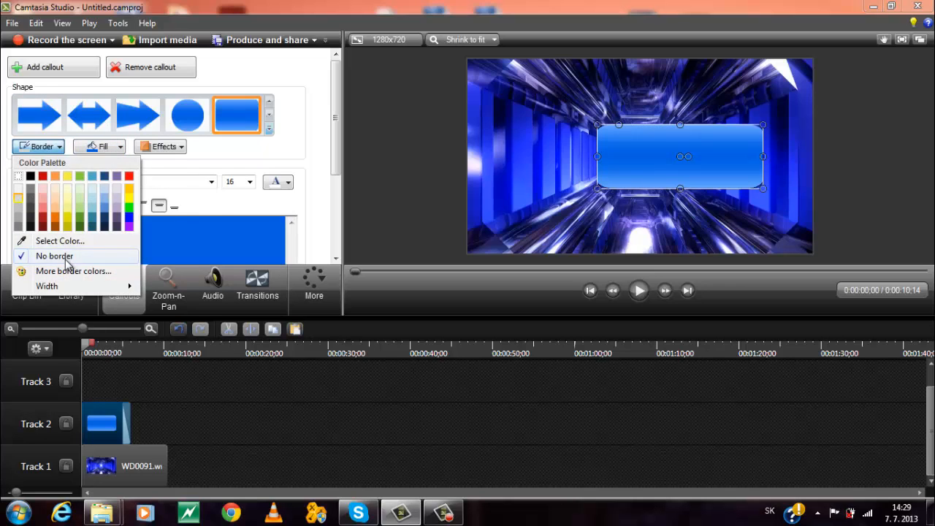
pyautogui.click(67, 256)
# Step: Center the callout on the canvas and set it to No fill and No border
pyautogui.moveTo(674, 160); pyautogui.dragTo(635, 162)
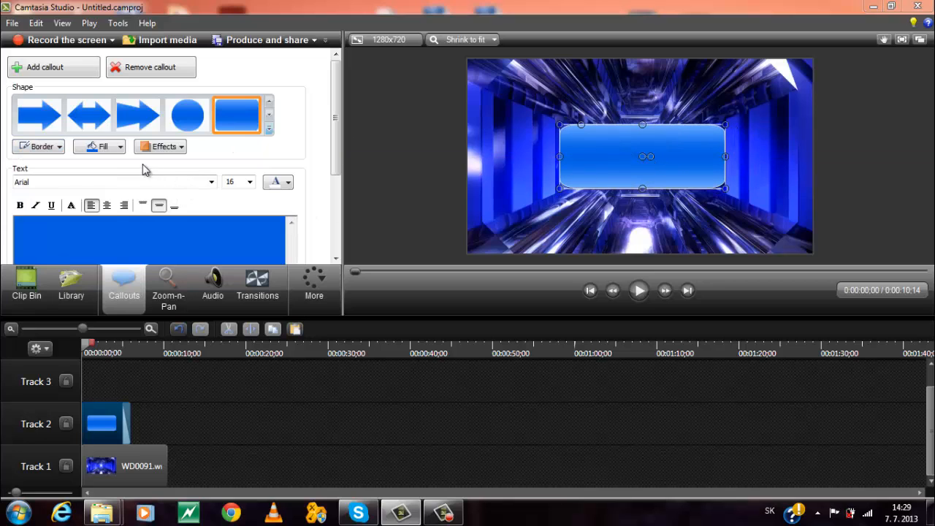
pyautogui.click(118, 148)
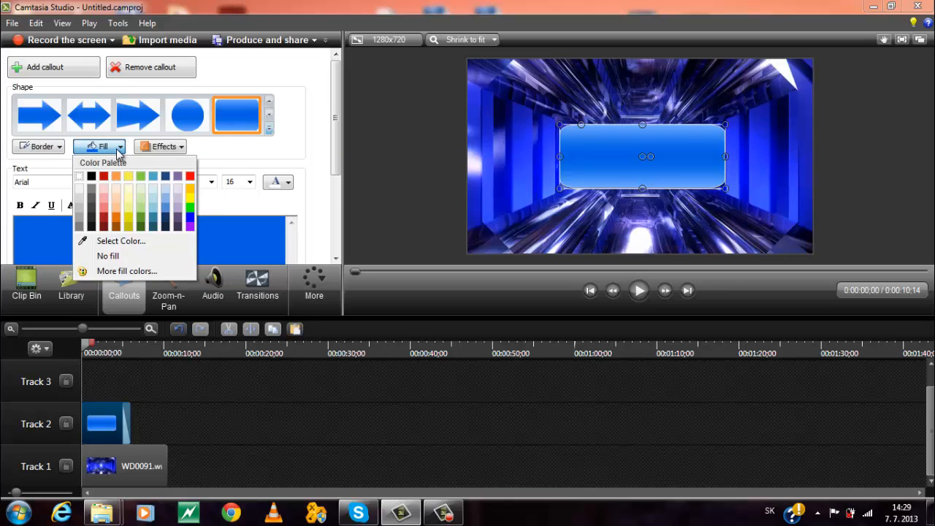
pyautogui.click(111, 255)
pyautogui.click(63, 150)
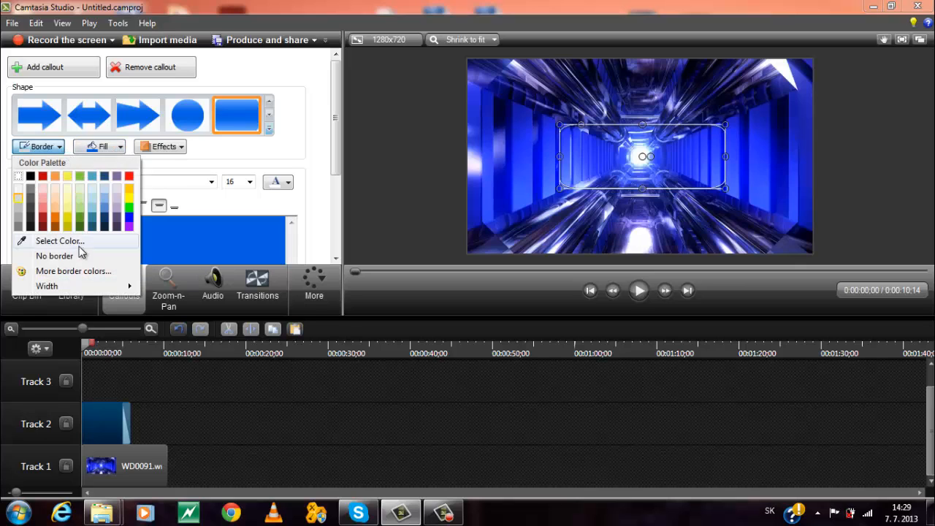
pyautogui.click(84, 260)
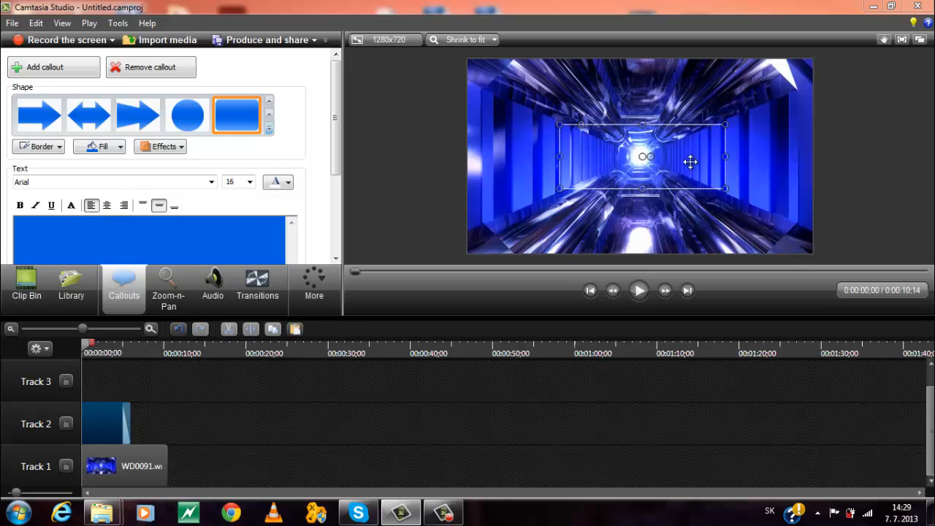
# Step: Enlarge the empty callout on all four sides so its frame covers most of the canvas around the center
pyautogui.click(727, 152)
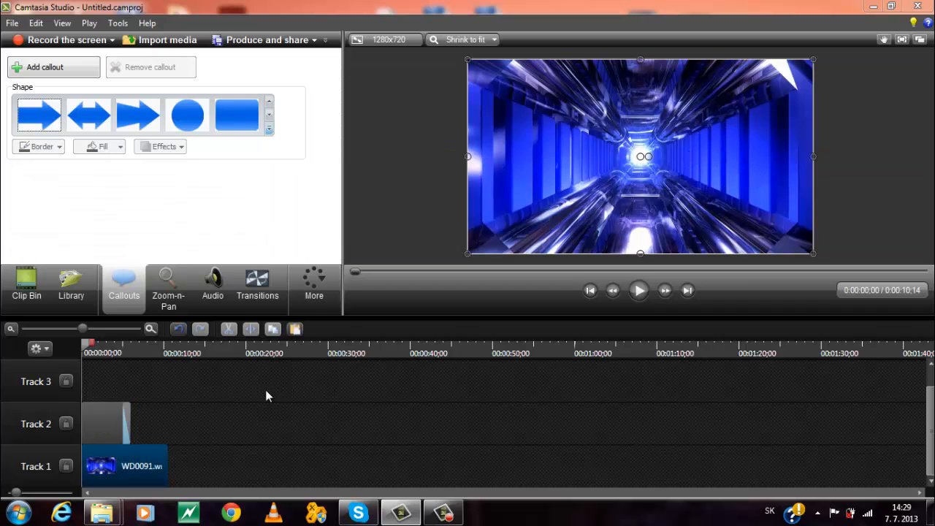
pyautogui.click(101, 433)
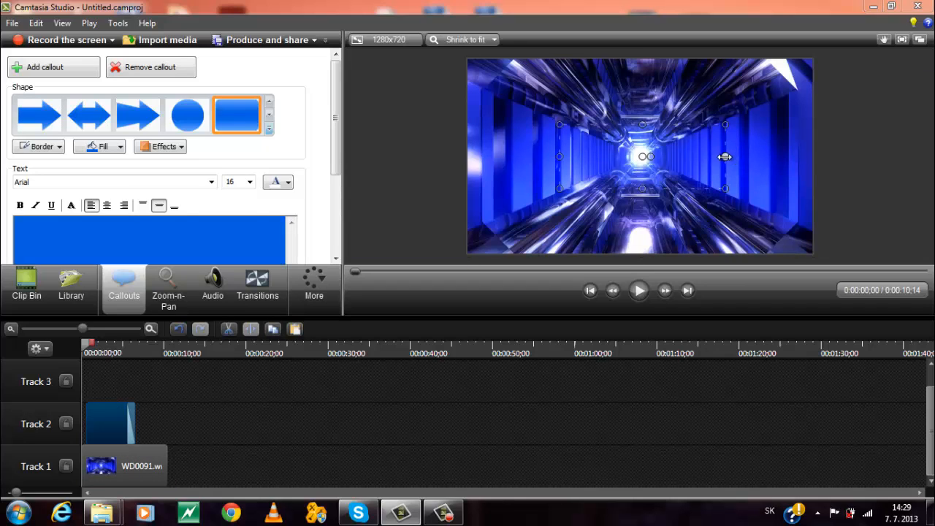
pyautogui.moveTo(724, 156); pyautogui.dragTo(756, 156)
pyautogui.moveTo(558, 158); pyautogui.dragTo(503, 156)
pyautogui.moveTo(757, 155); pyautogui.dragTo(766, 155)
pyautogui.moveTo(635, 124); pyautogui.dragTo(635, 104)
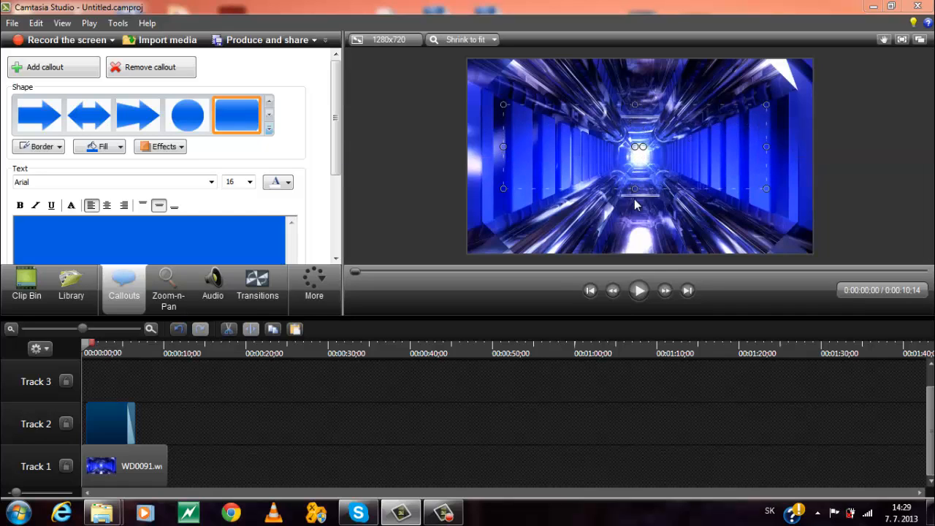
pyautogui.moveTo(635, 188); pyautogui.dragTo(636, 210)
pyautogui.moveTo(766, 158); pyautogui.dragTo(772, 152)
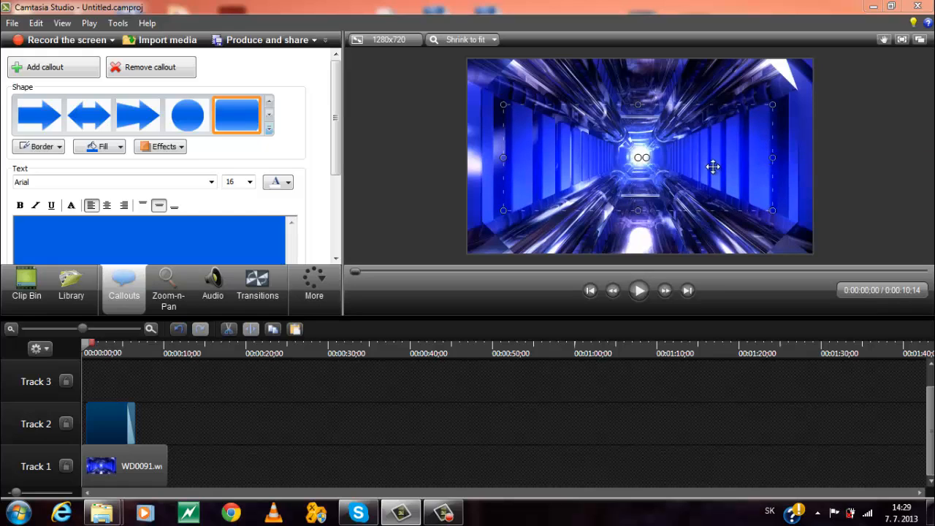
pyautogui.click(681, 168)
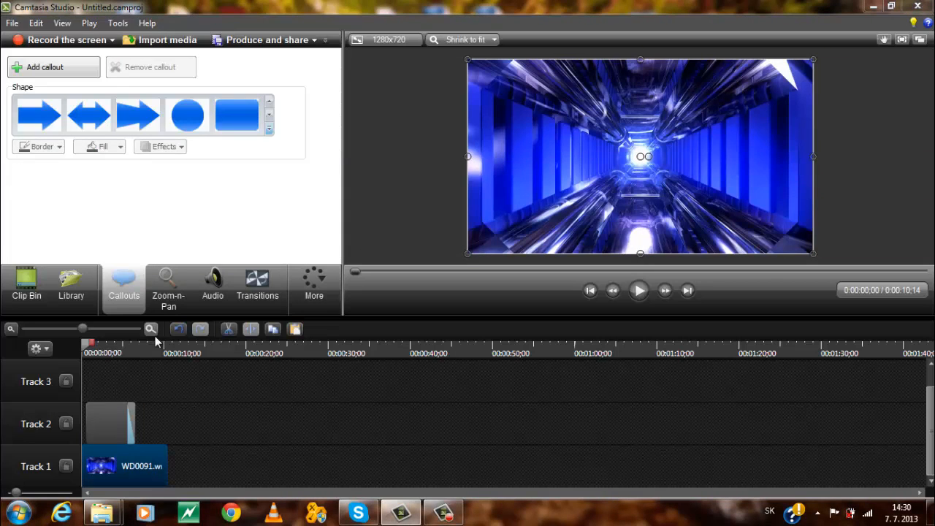
# Step: Set the font of the empty callout on Track 2 to Comic Sans MS
pyautogui.click(121, 430)
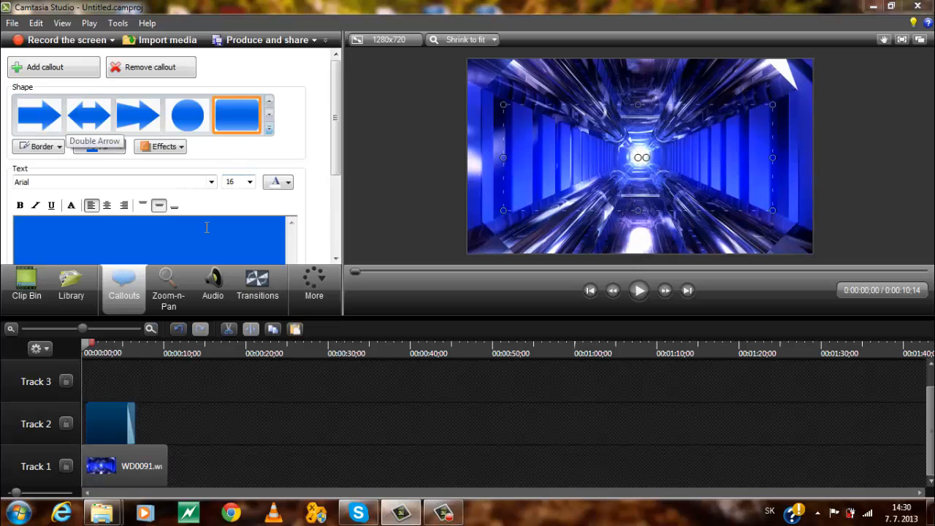
pyautogui.click(211, 182)
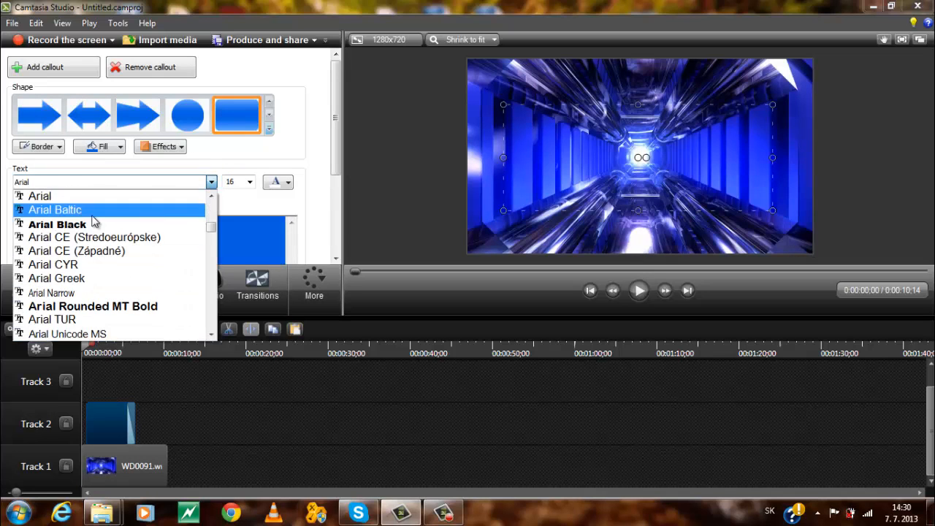
pyautogui.scroll(-6, 105, 234)
pyautogui.scroll(-6, 104, 233)
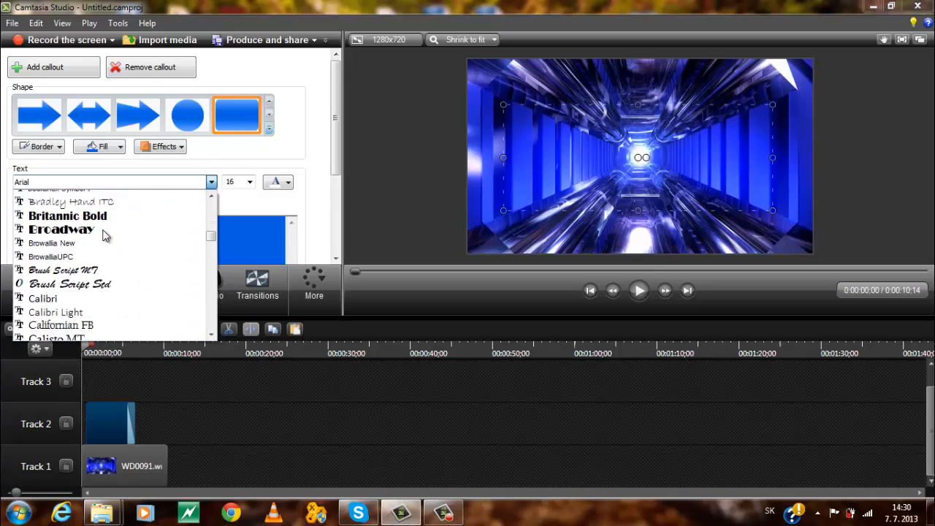
pyautogui.scroll(-3, 95, 294)
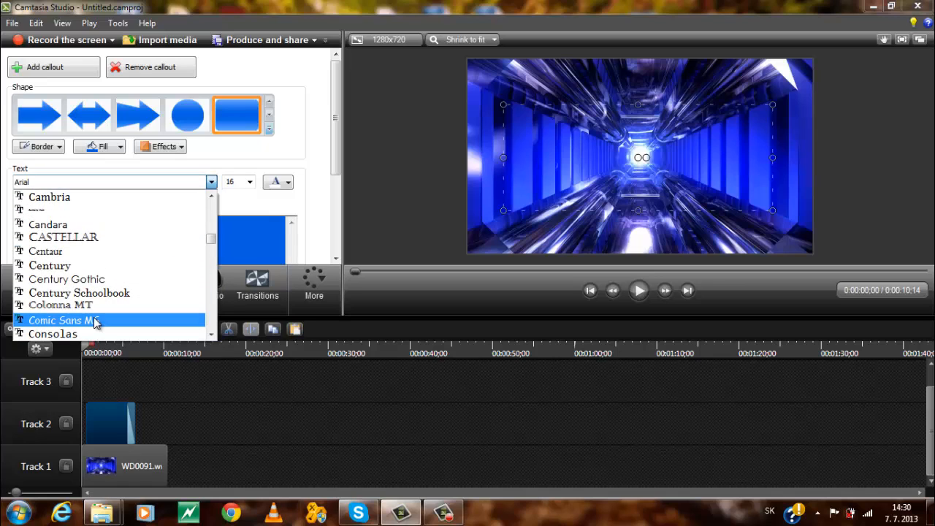
pyautogui.click(92, 319)
# Step: Set the callout's font size to 72 and its text color to black
pyautogui.click(249, 182)
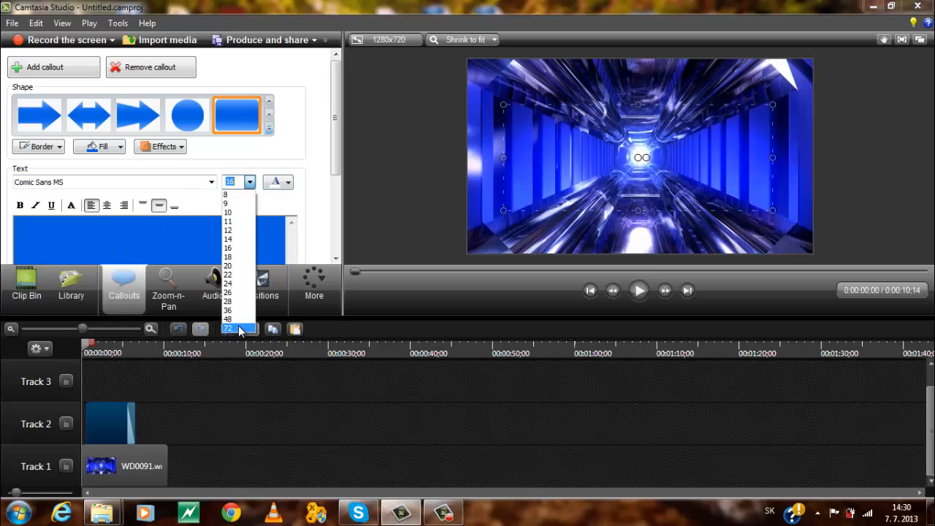
pyautogui.click(239, 329)
pyautogui.click(288, 183)
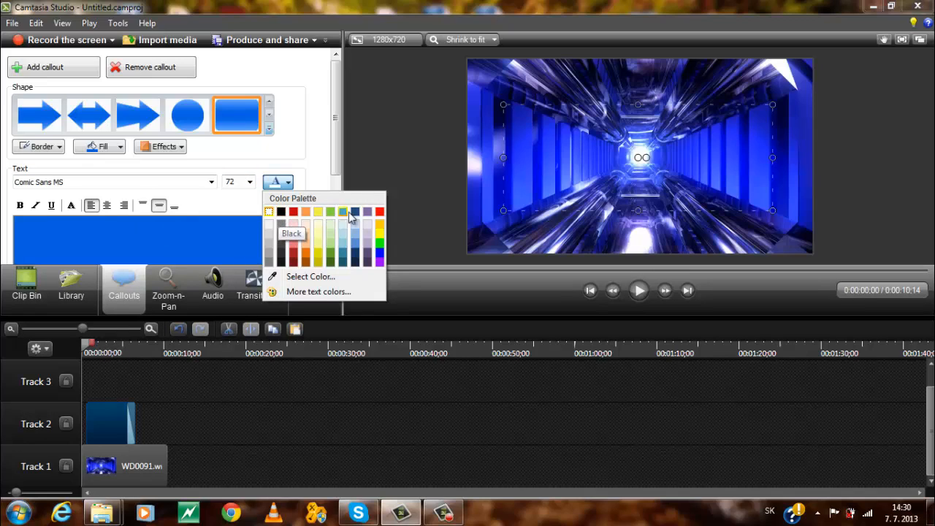
pyautogui.click(282, 212)
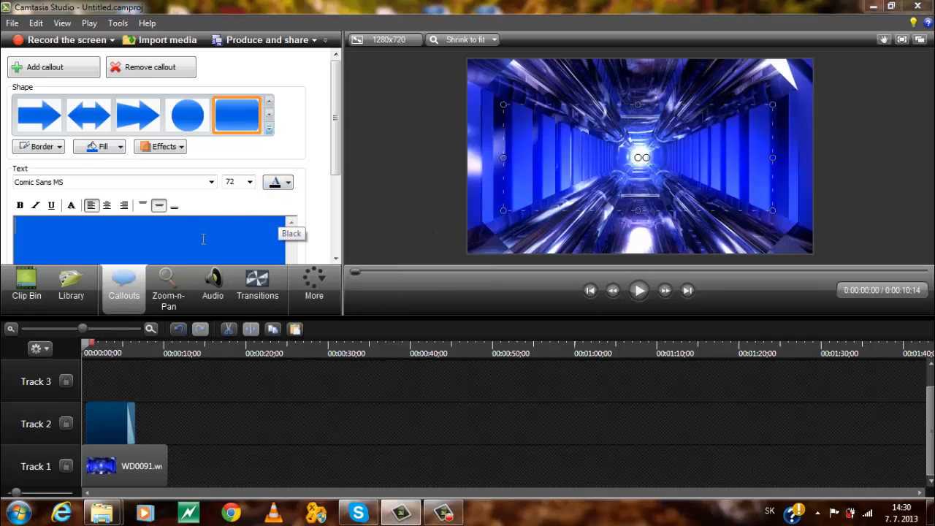
# Step: Enter the text "SedrikLP uvaádza" in the callout, checking on the canvas how it appears over the background clip
pyautogui.write('Sedrik P')
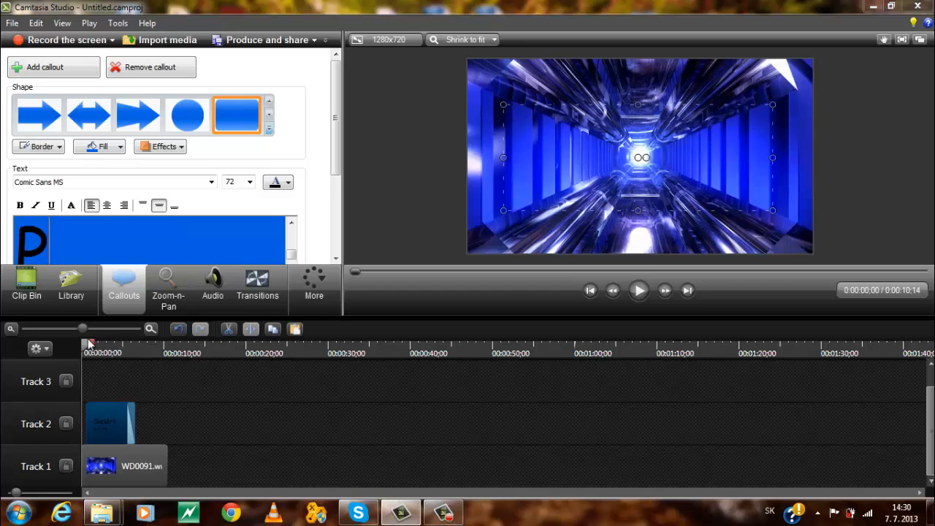
pyautogui.moveTo(91, 344); pyautogui.dragTo(113, 343)
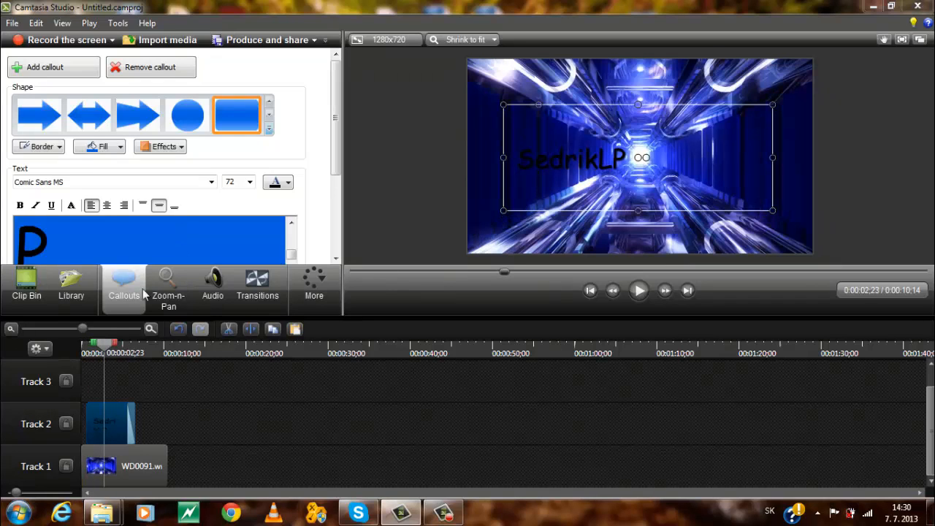
pyautogui.press('space')
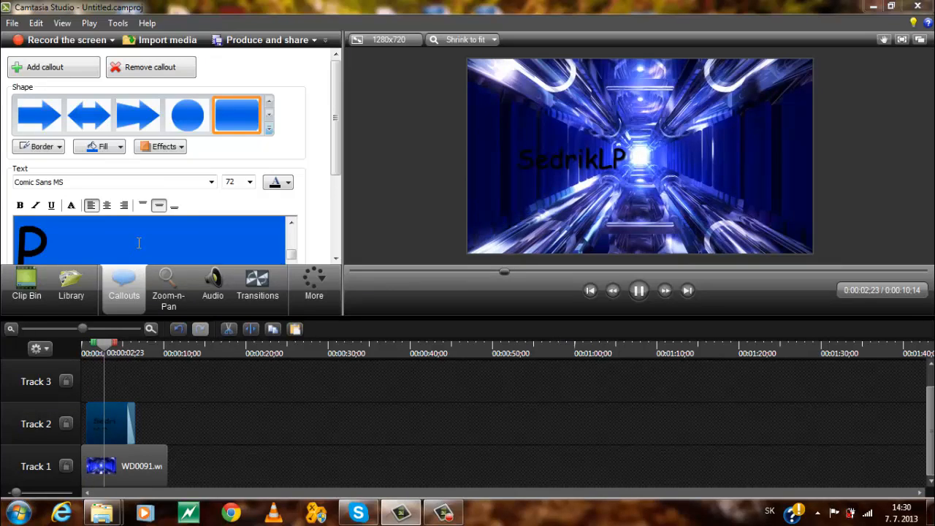
pyautogui.click(640, 296)
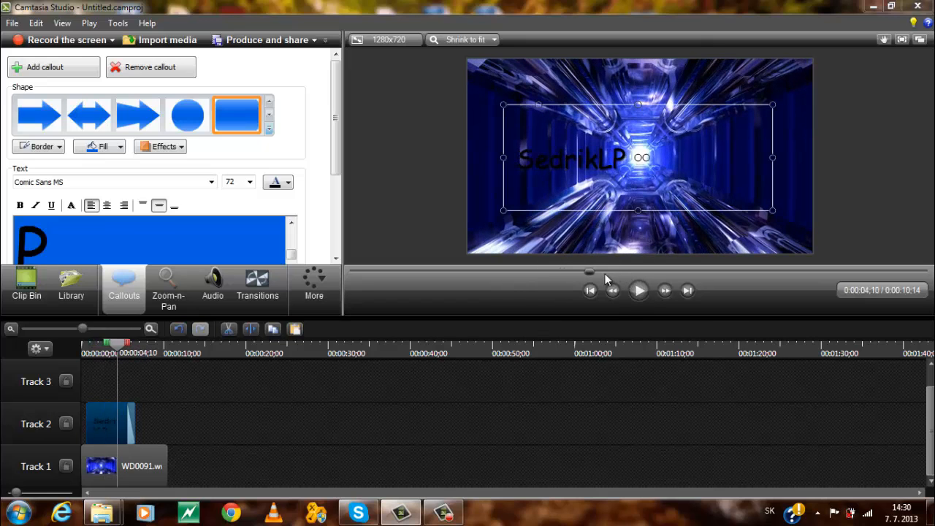
pyautogui.moveTo(584, 271); pyautogui.dragTo(501, 276)
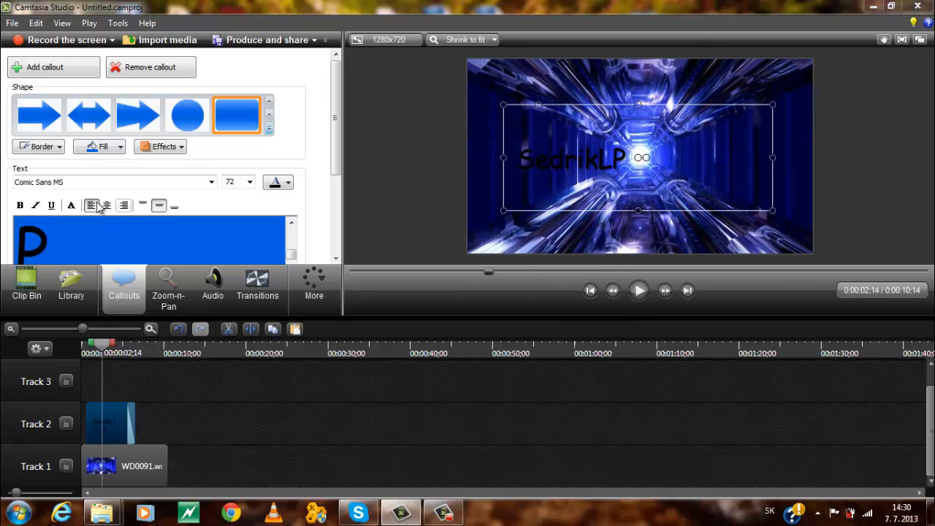
pyautogui.click(98, 243)
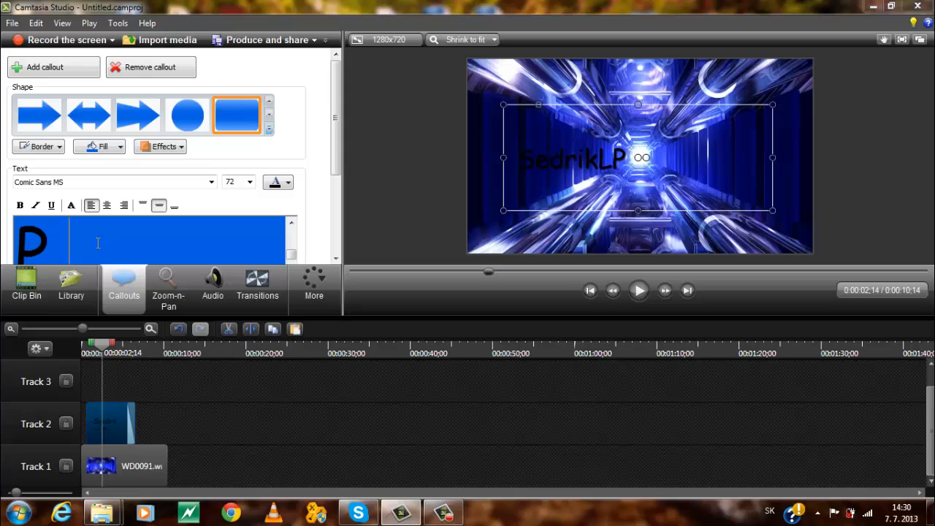
pyautogui.write('uva')
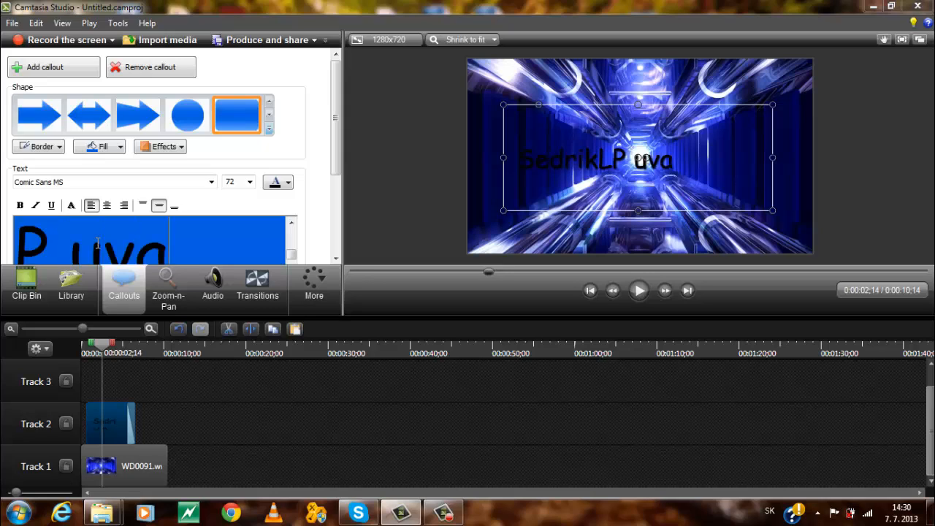
pyautogui.write('ádza')
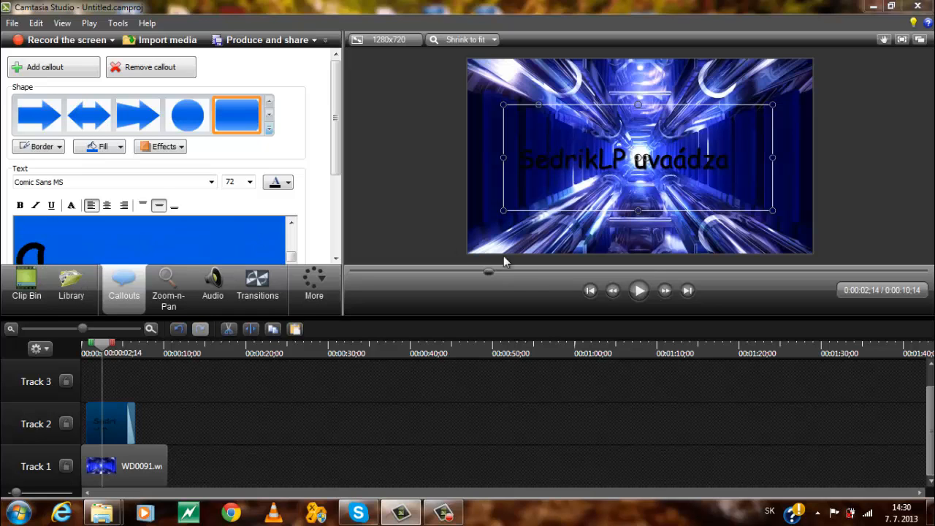
# Step: Play the video from the beginning to check how the callout text appears, and return to the start
pyautogui.click(590, 290)
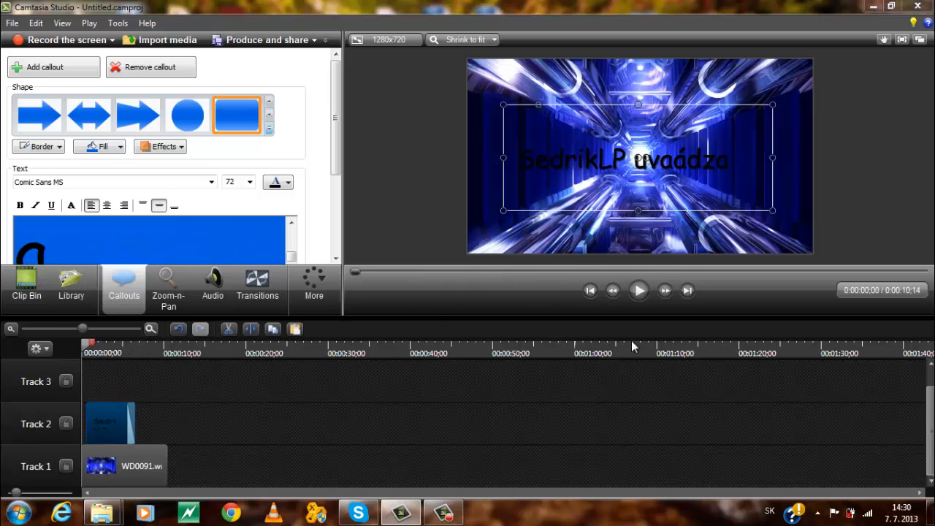
pyautogui.click(639, 290)
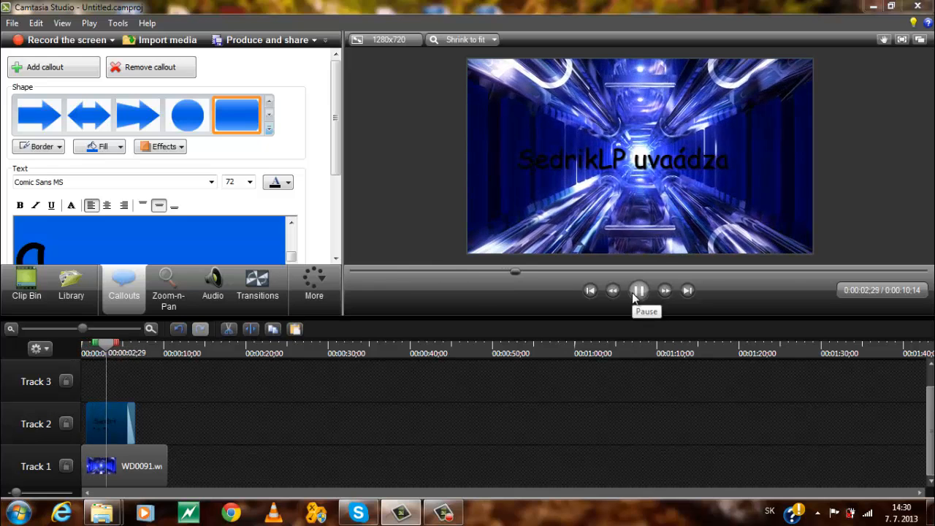
pyautogui.click(637, 291)
pyautogui.moveTo(531, 271); pyautogui.dragTo(328, 274)
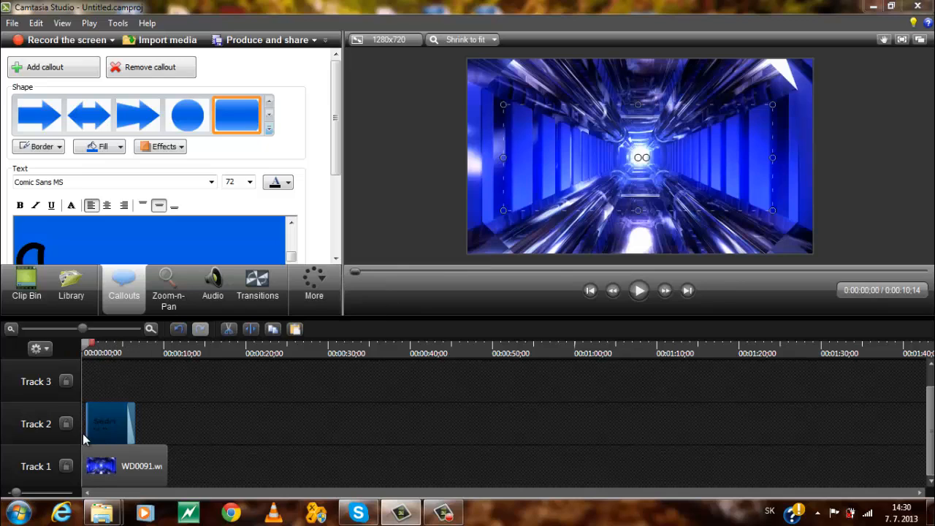
# Step: Shorten the text callout's clip on Track 2 and add a Strips transition at its start
pyautogui.moveTo(130, 423); pyautogui.dragTo(114, 422)
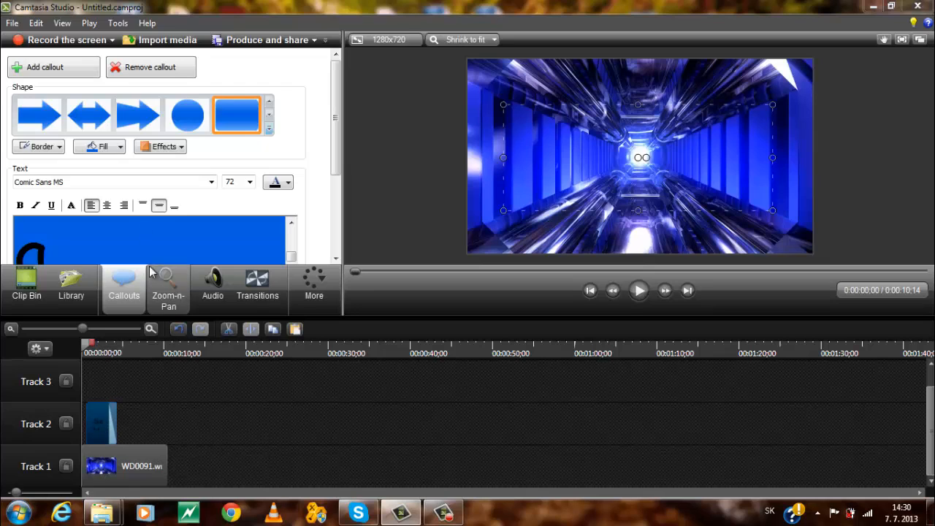
pyautogui.click(259, 292)
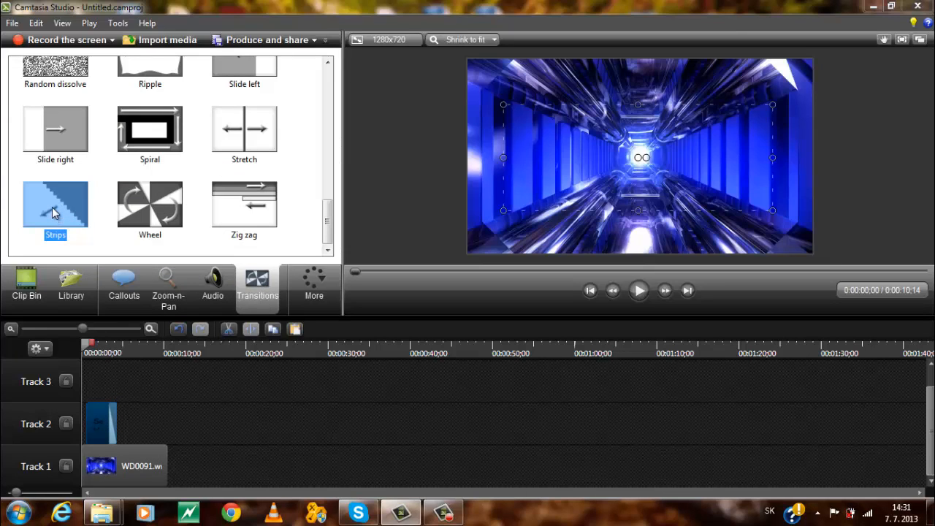
pyautogui.moveTo(54, 212)
pyautogui.mouseDown()
pyautogui.moveTo(106, 269)
pyautogui.moveTo(132, 386)
pyautogui.moveTo(91, 431)
pyautogui.mouseUp()
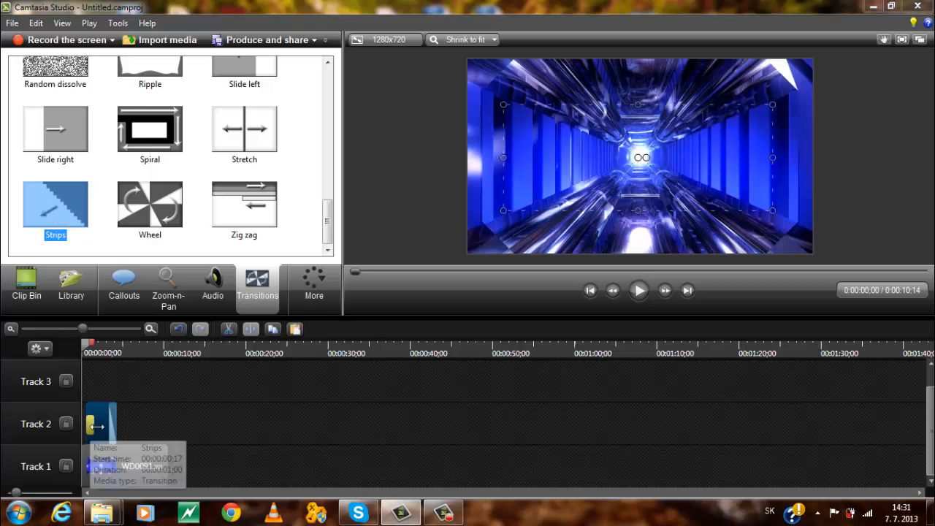
# Step: Play back the opening of the video to check the callout's Strips transition, and return to the start
pyautogui.click(644, 291)
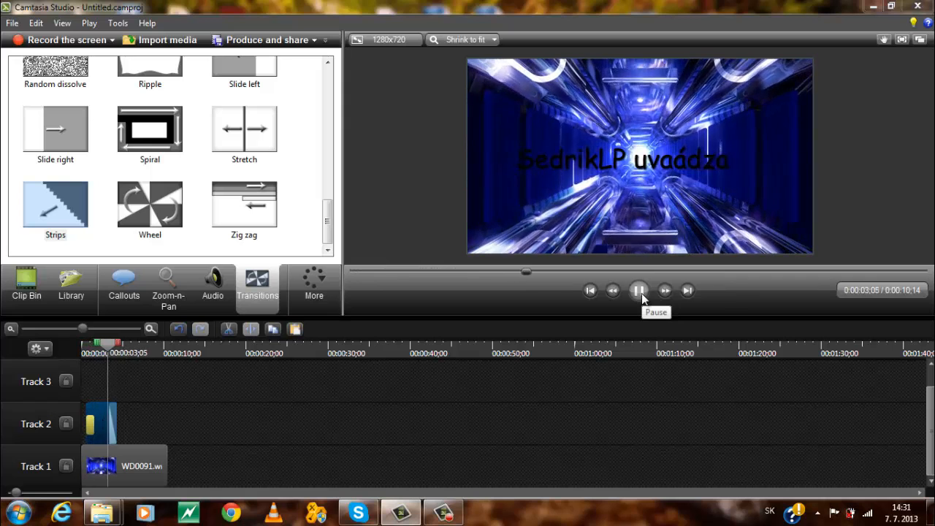
pyautogui.click(641, 293)
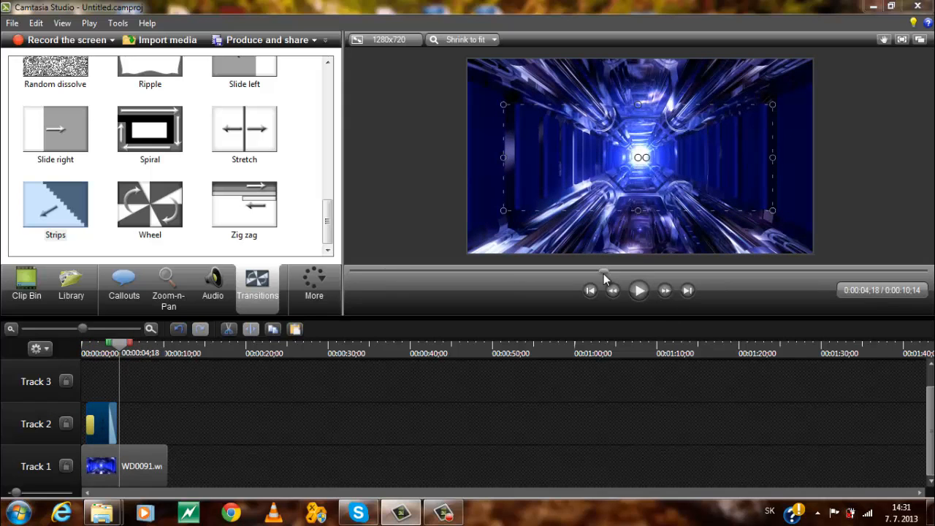
pyautogui.moveTo(605, 271); pyautogui.dragTo(325, 283)
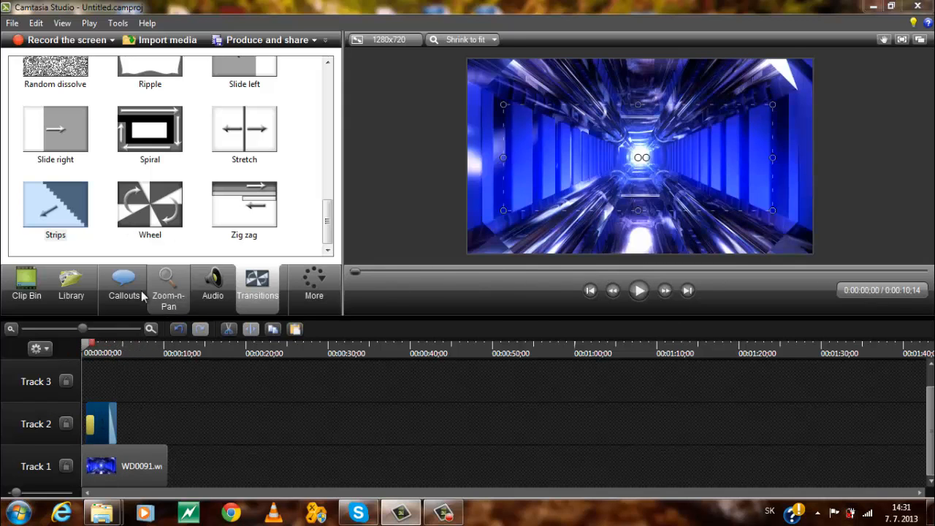
# Step: Add a second callout with the rectangle shape and delete all of its prefilled text
pyautogui.click(184, 382)
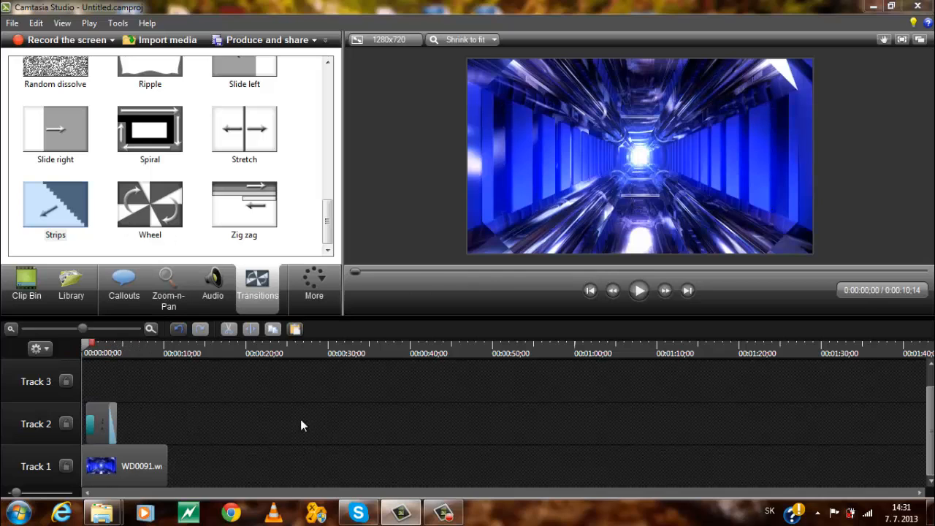
pyautogui.click(110, 291)
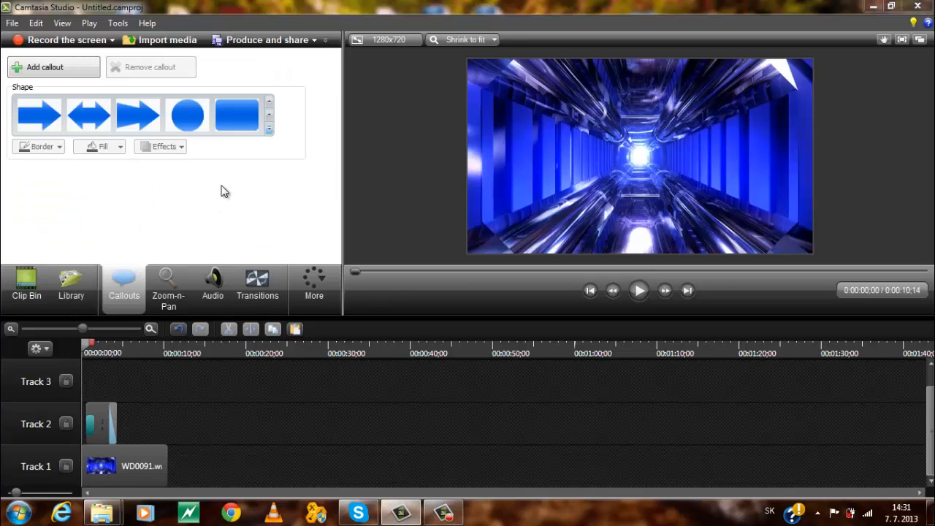
pyautogui.click(244, 113)
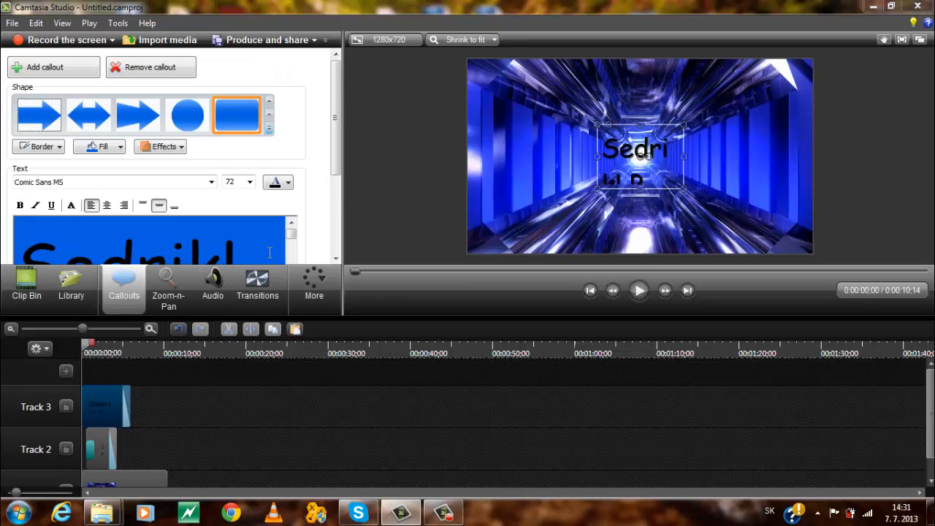
pyautogui.click(244, 252)
pyautogui.press('BackSpace')
pyautogui.press('BackSpace')
pyautogui.press('BackSpace')
pyautogui.press('BackSpace')
pyautogui.press('BackSpace')
pyautogui.press('BackSpace')
pyautogui.press('BackSpace')
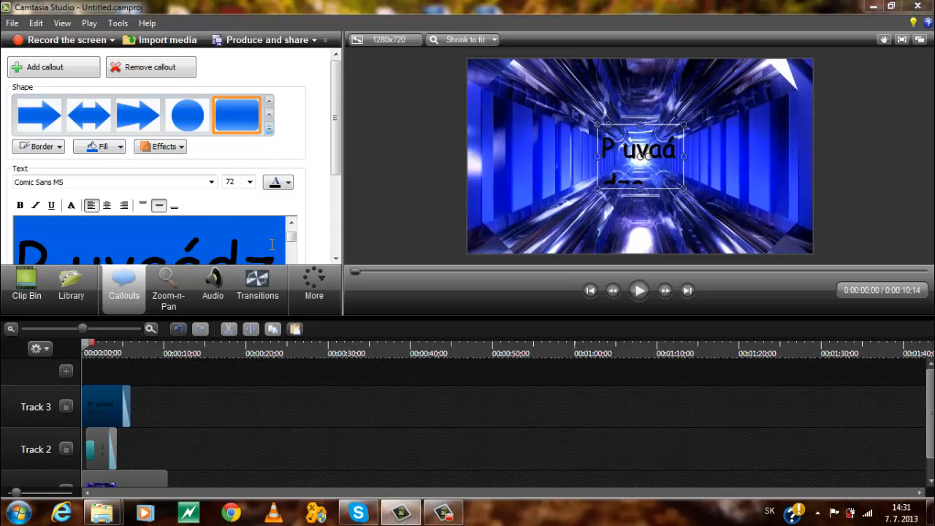
pyautogui.press('BackSpace')
pyautogui.press('BackSpace')
pyautogui.press('BackSpace')
pyautogui.press('BackSpace')
pyautogui.press('BackSpace')
pyautogui.press('BackSpace')
pyautogui.press('BackSpace')
pyautogui.press('BackSpace')
pyautogui.press('BackSpace')
pyautogui.press('BackSpace')
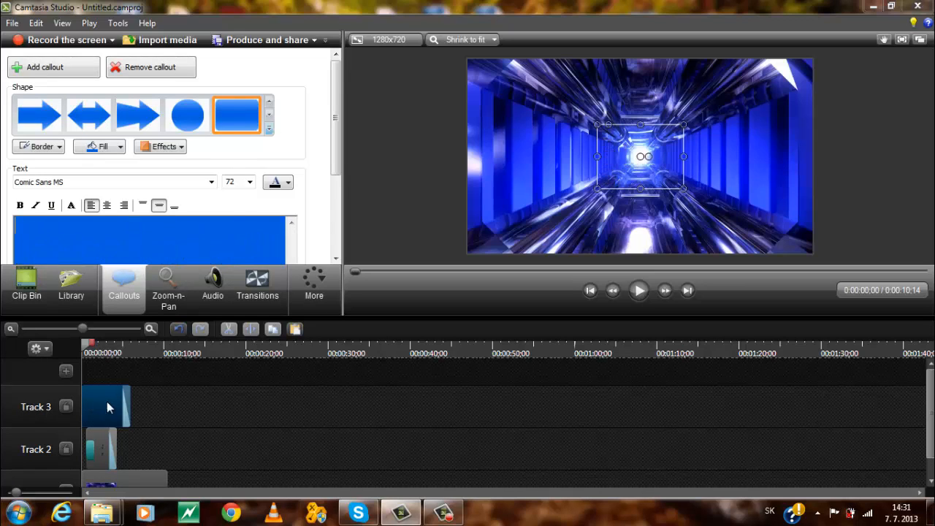
# Step: Move the empty second callout to Track 2 just after the first callout and shorten its clip
pyautogui.moveTo(106, 407); pyautogui.dragTo(132, 417)
pyautogui.scroll(-1, 319, 453)
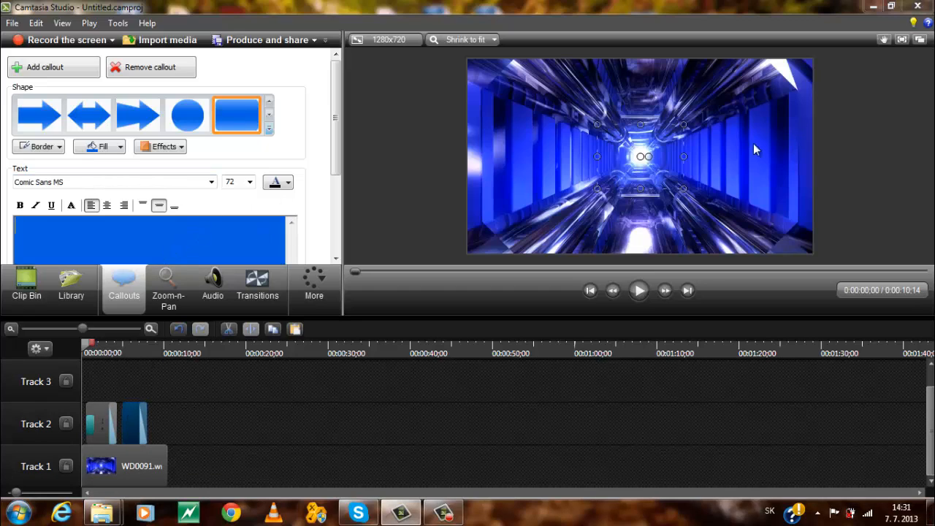
# Step: Widen the second callout's frame on both sides so it spans almost the full canvas width
pyautogui.moveTo(684, 156); pyautogui.dragTo(752, 157)
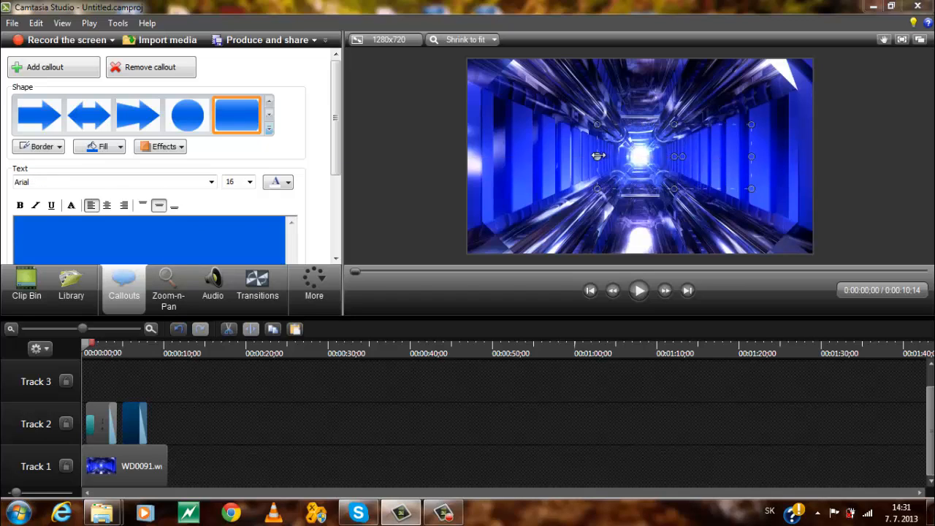
pyautogui.moveTo(597, 156); pyautogui.dragTo(516, 157)
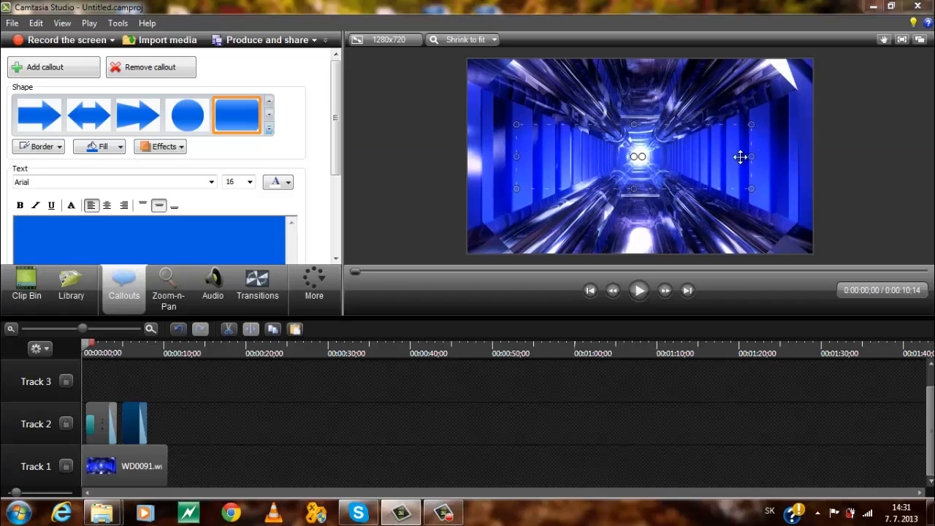
pyautogui.moveTo(747, 158); pyautogui.dragTo(805, 157)
pyautogui.moveTo(516, 156); pyautogui.dragTo(476, 157)
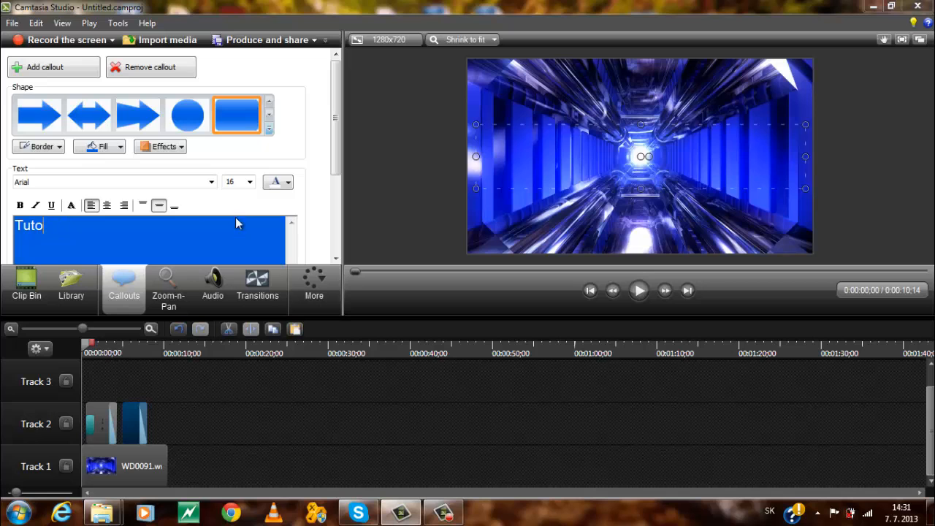
# Step: Delete the unfinished text "Tuto" from the second callout
pyautogui.press('BackSpace')
pyautogui.press('BackSpace')
pyautogui.press('BackSpace')
pyautogui.press('BackSpace')
# Step: Set the second callout's text to Comic Sans MS, size 72, in black
pyautogui.click(211, 181)
pyautogui.scroll(-1, 183, 264)
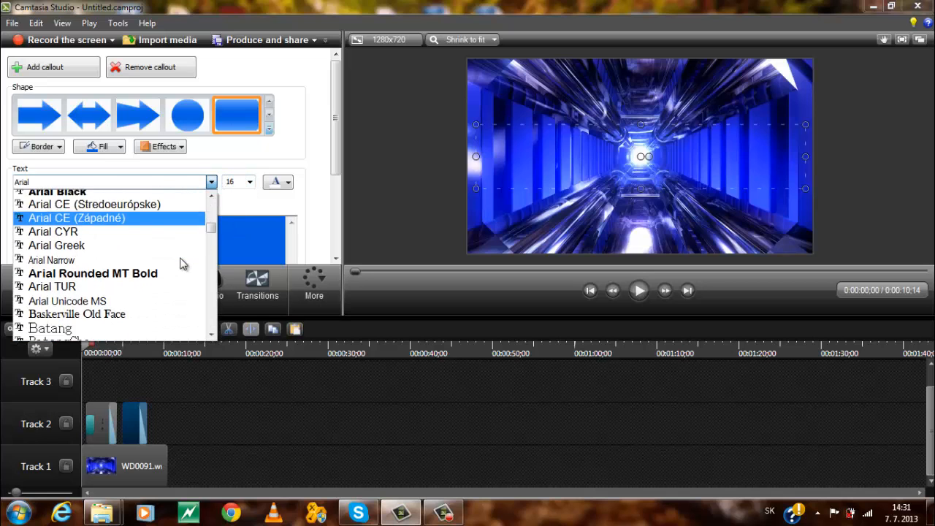
pyautogui.scroll(-15, 182, 264)
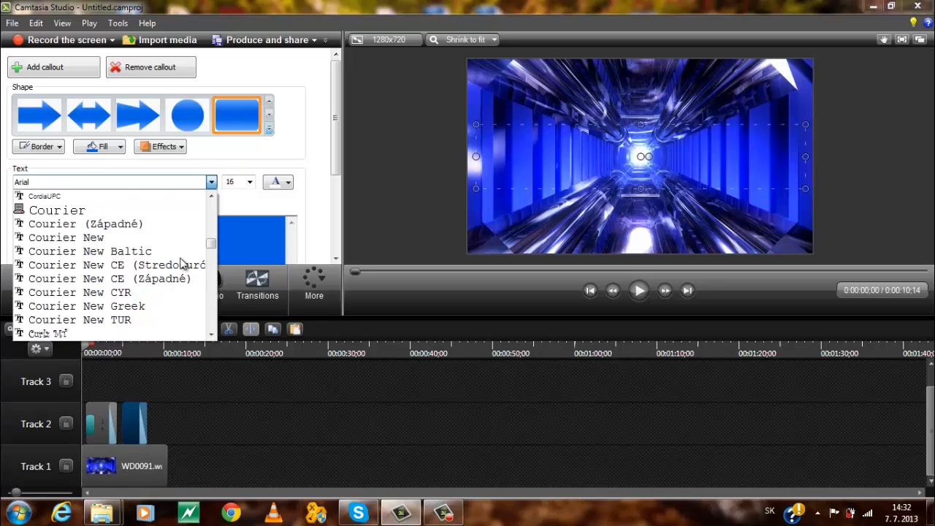
pyautogui.scroll(4, 182, 264)
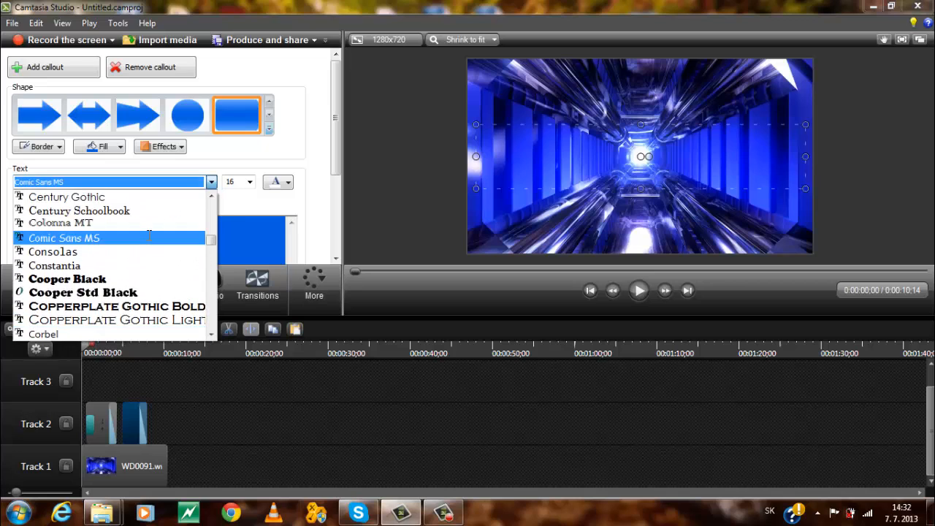
pyautogui.click(149, 237)
pyautogui.click(250, 182)
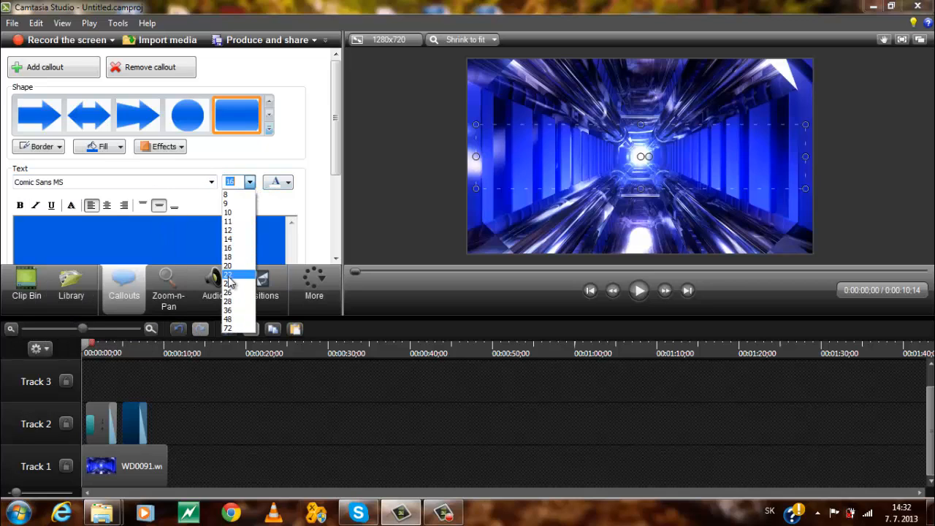
pyautogui.click(236, 328)
pyautogui.click(288, 184)
pyautogui.click(286, 215)
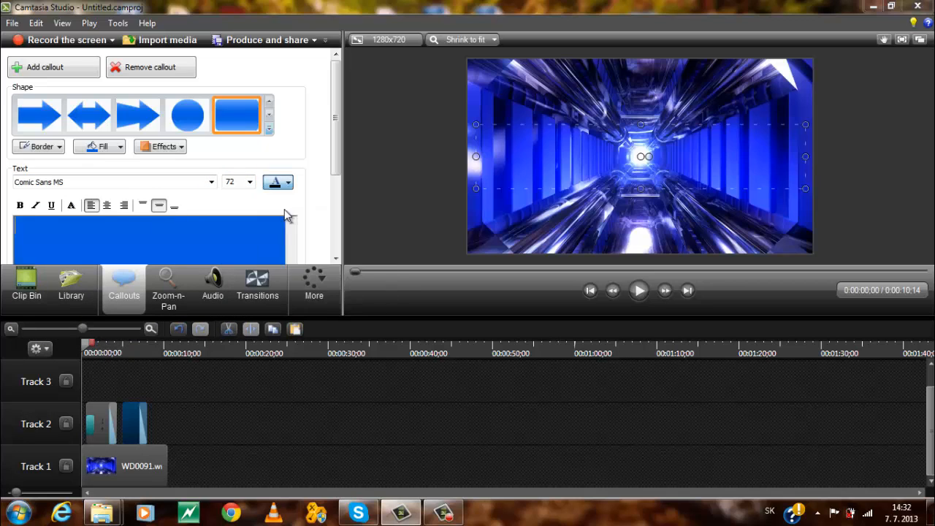
# Step: Enter the text "Tutoriál" in the second callout
pyautogui.click(243, 240)
pyautogui.write('Tut')
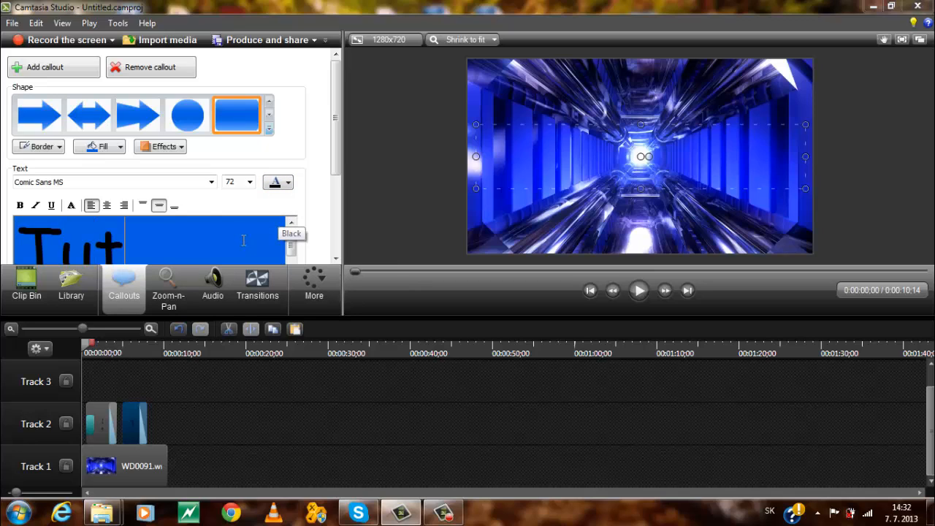
pyautogui.write('oriál')
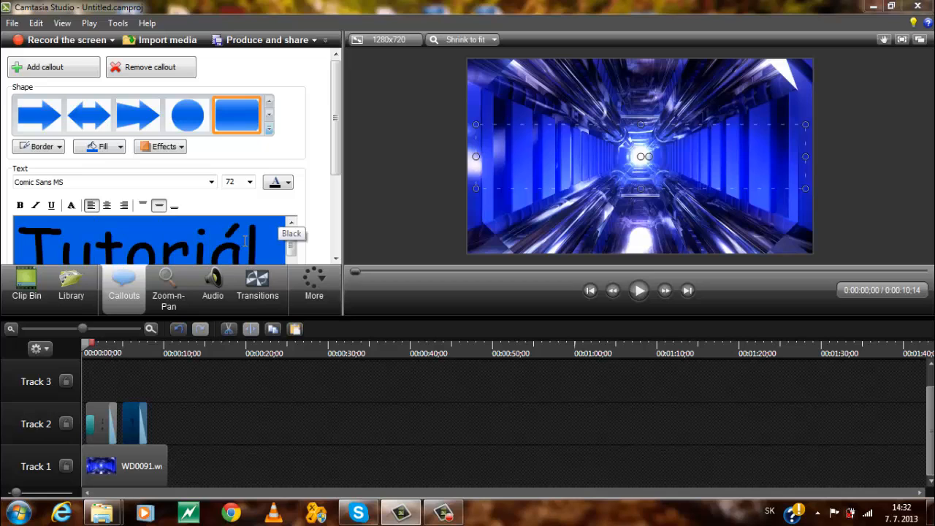
# Step: Resize the second callout's frame to fill the whole canvas and centre its text horizontally
pyautogui.moveTo(86, 349); pyautogui.dragTo(145, 356)
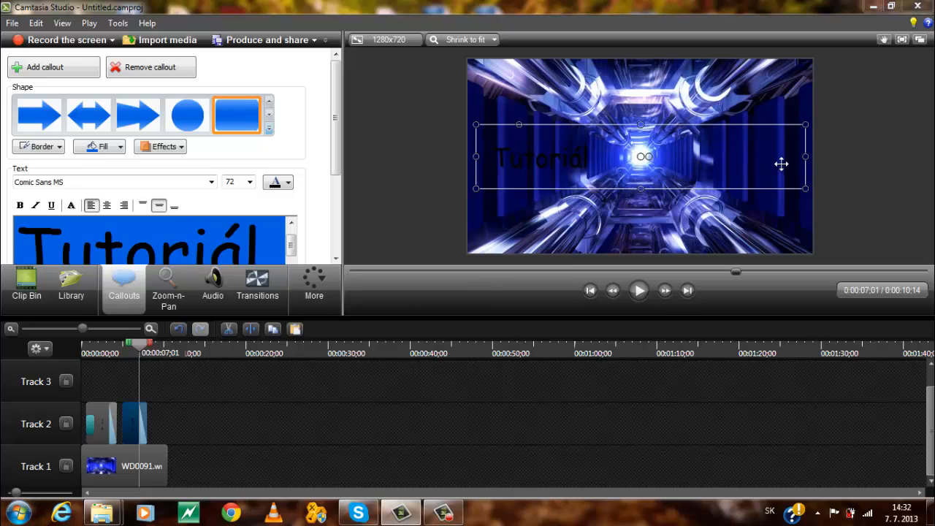
pyautogui.moveTo(807, 158); pyautogui.dragTo(595, 158)
pyautogui.moveTo(538, 158); pyautogui.dragTo(637, 153)
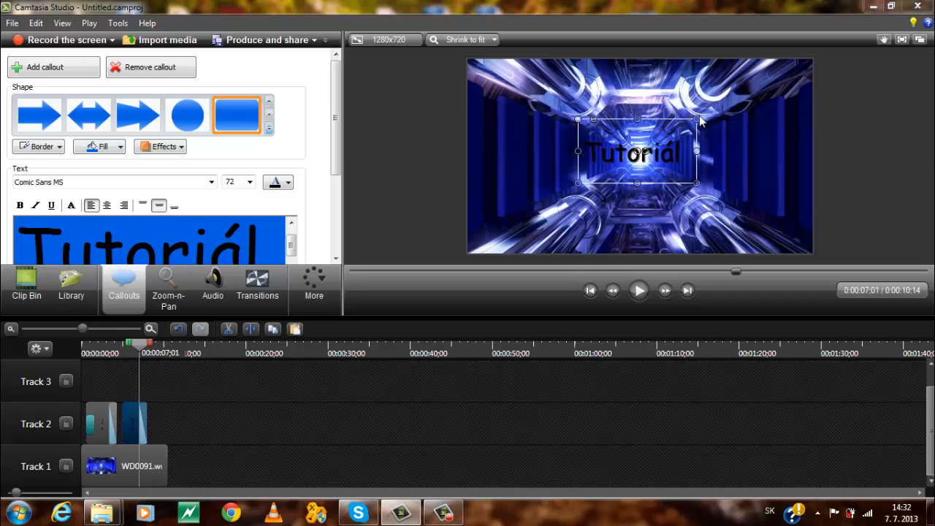
pyautogui.moveTo(690, 124); pyautogui.dragTo(812, 61)
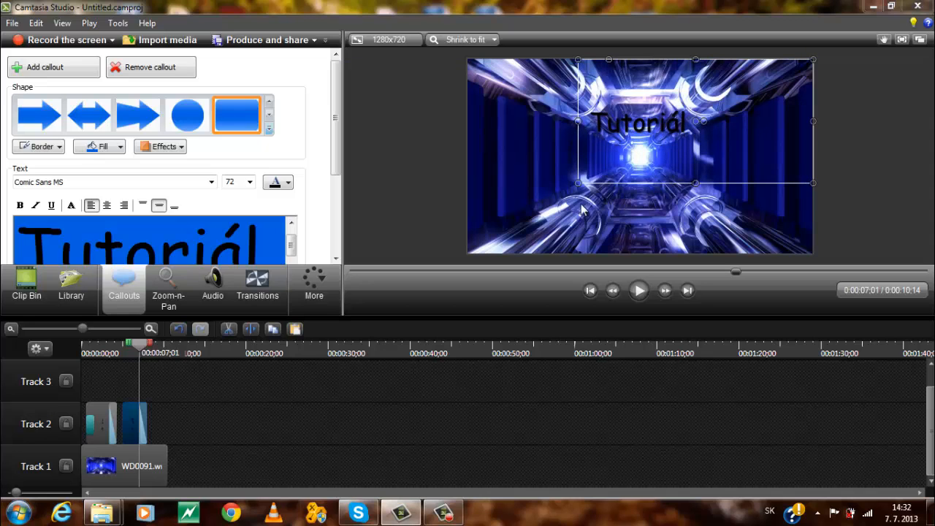
pyautogui.moveTo(577, 183); pyautogui.dragTo(468, 253)
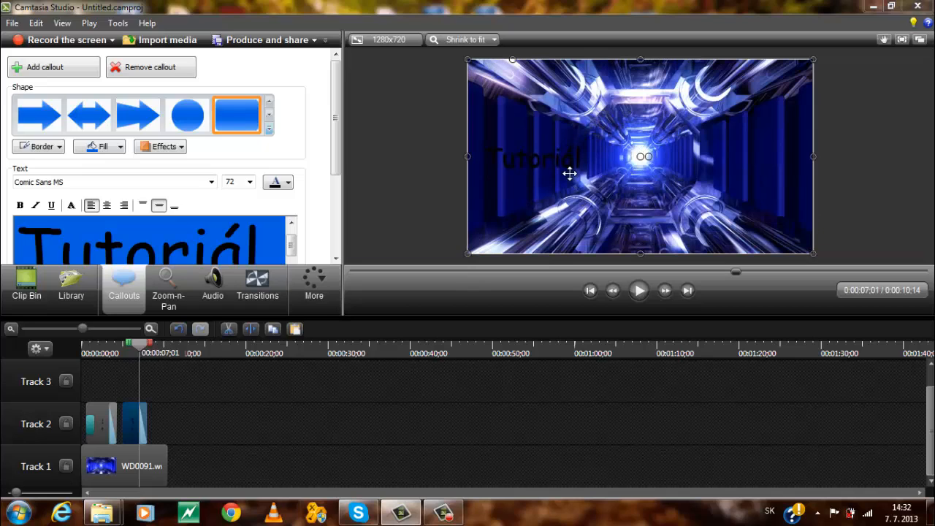
pyautogui.click(108, 205)
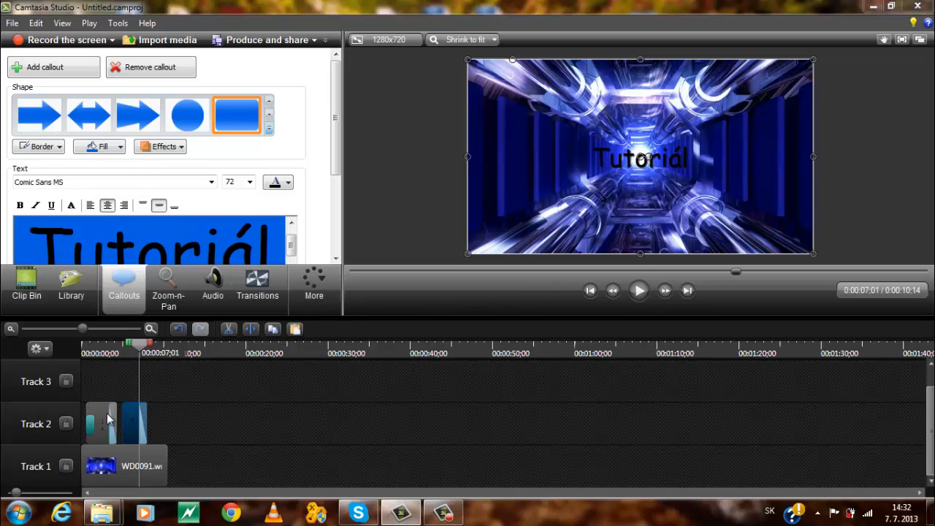
# Step: Add the Strips transition to the start of the second callout and move its clip close behind the shortened first callout
pyautogui.click(137, 430)
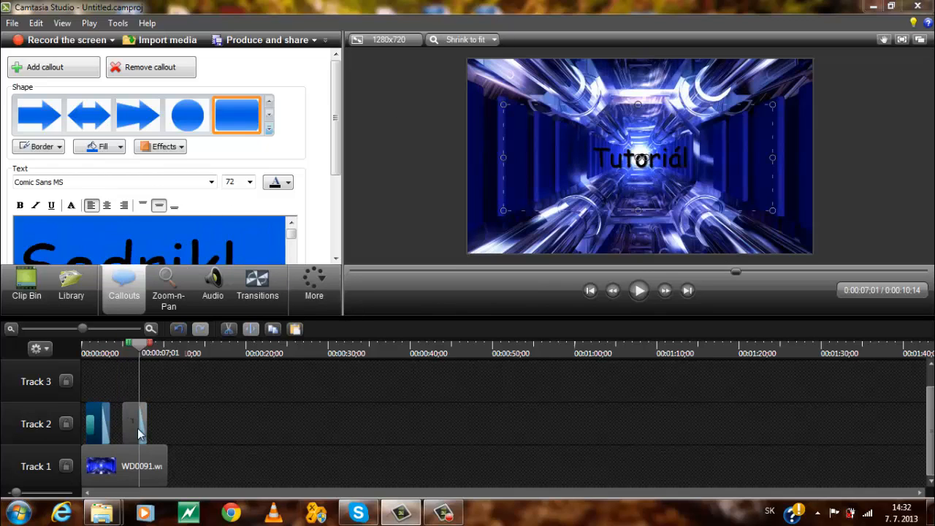
pyautogui.click(252, 284)
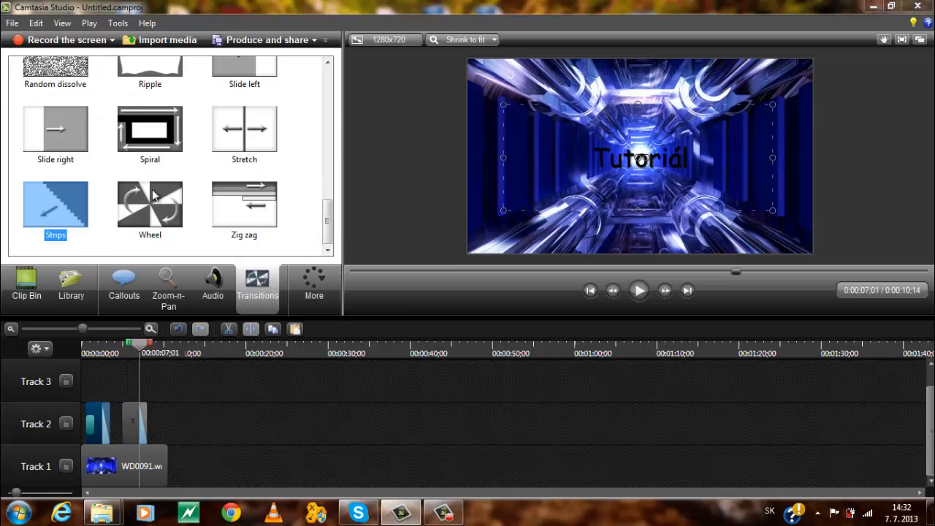
pyautogui.moveTo(57, 208)
pyautogui.mouseDown()
pyautogui.moveTo(128, 395)
pyautogui.moveTo(126, 414)
pyautogui.moveTo(142, 432)
pyautogui.moveTo(132, 436)
pyautogui.mouseUp()
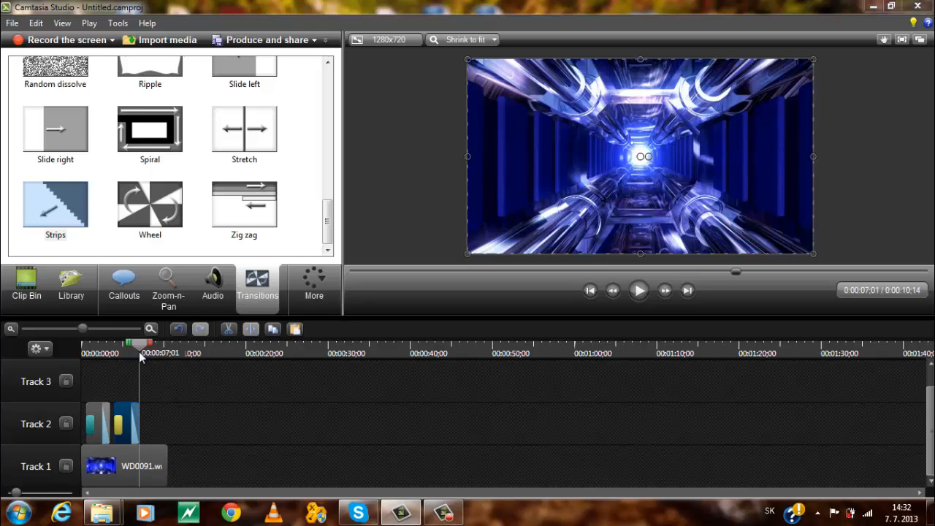
# Step: Play the project from the beginning and replay the section with both callouts to check their transitions
pyautogui.moveTo(133, 354); pyautogui.dragTo(84, 354)
pyautogui.click(639, 290)
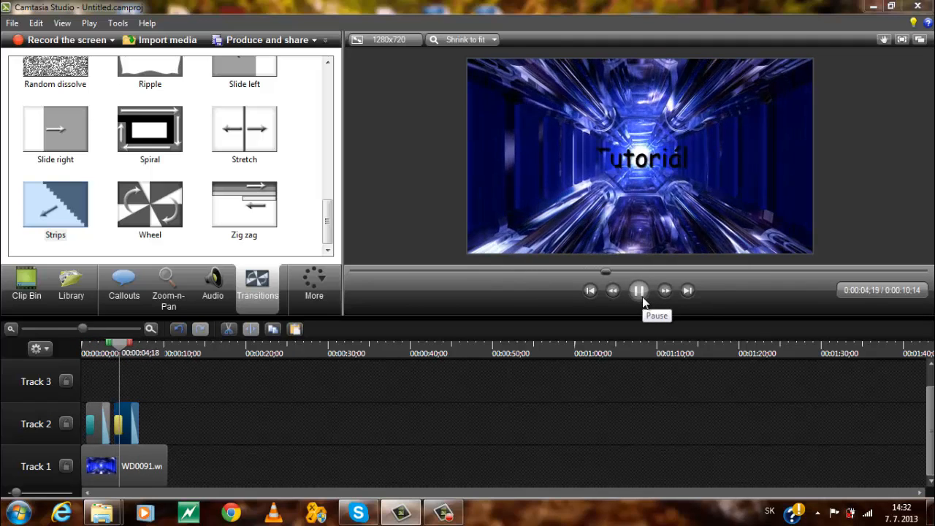
pyautogui.moveTo(665, 270); pyautogui.dragTo(477, 270)
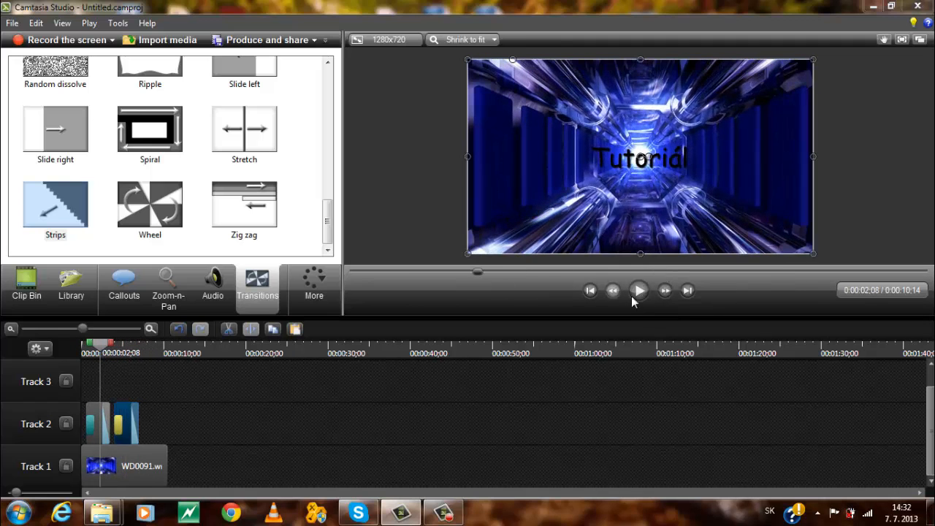
pyautogui.click(641, 295)
pyautogui.click(640, 295)
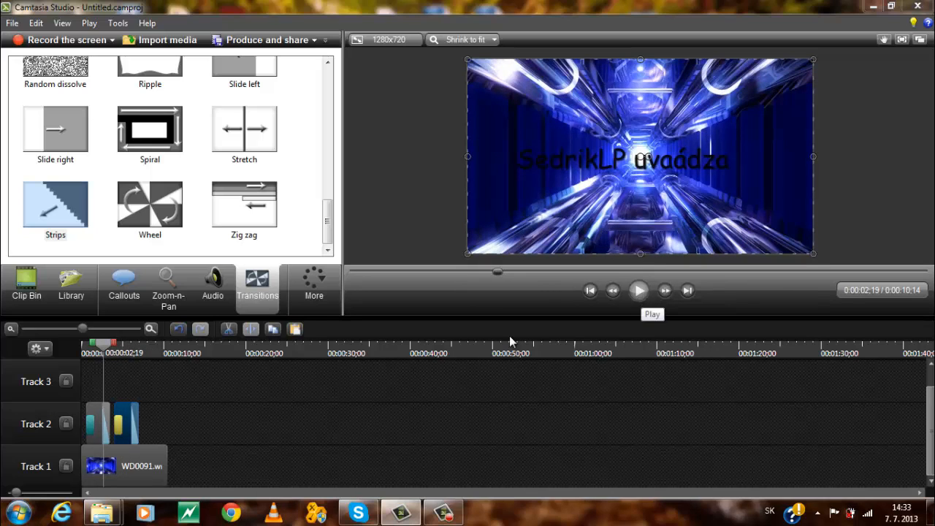
# Step: Correct the second word of the first callout to "uvádza", then narrow its frame and centre it on the canvas
pyautogui.click(95, 423)
pyautogui.doubleClick(103, 424)
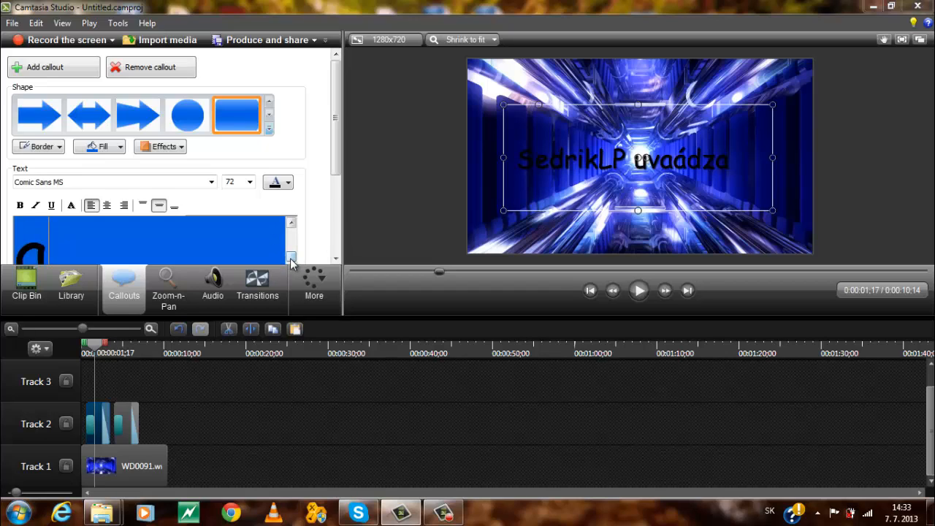
pyautogui.scroll(3, 292, 255)
pyautogui.scroll(1, 292, 255)
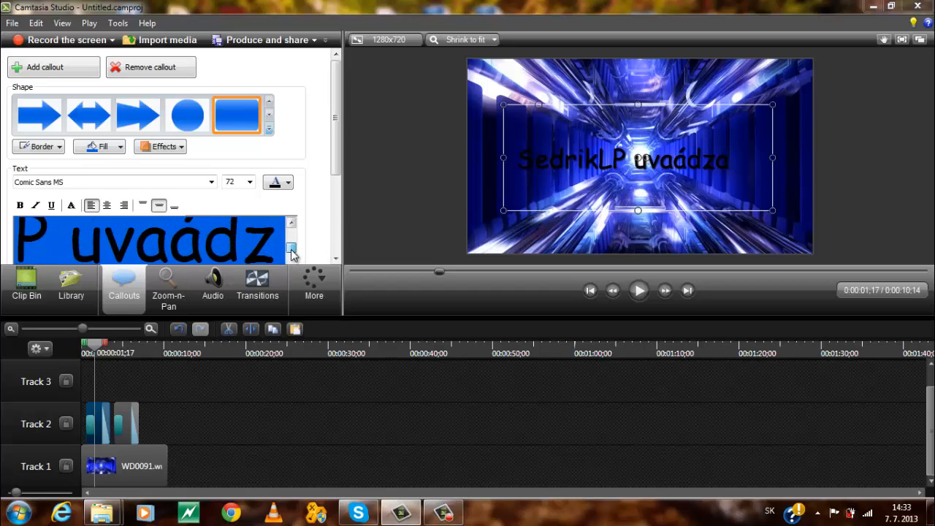
pyautogui.click(170, 257)
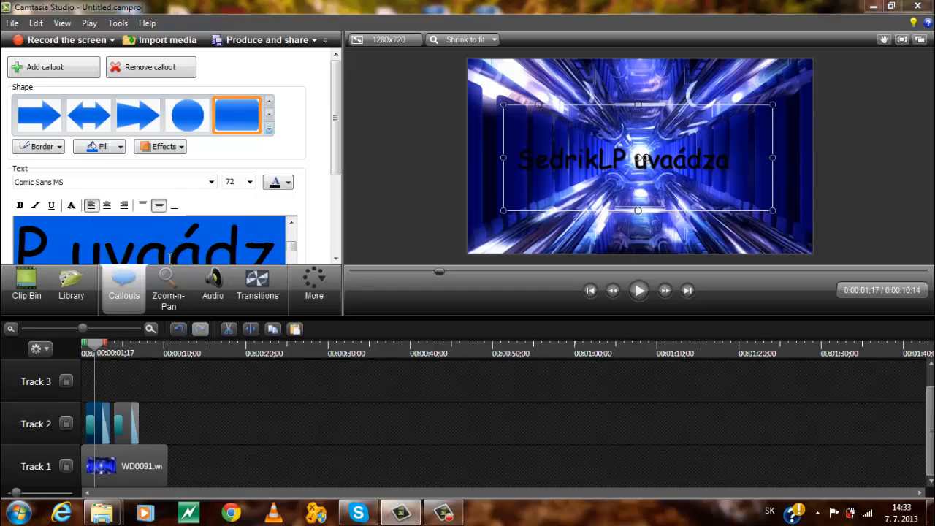
pyautogui.press('BackSpace')
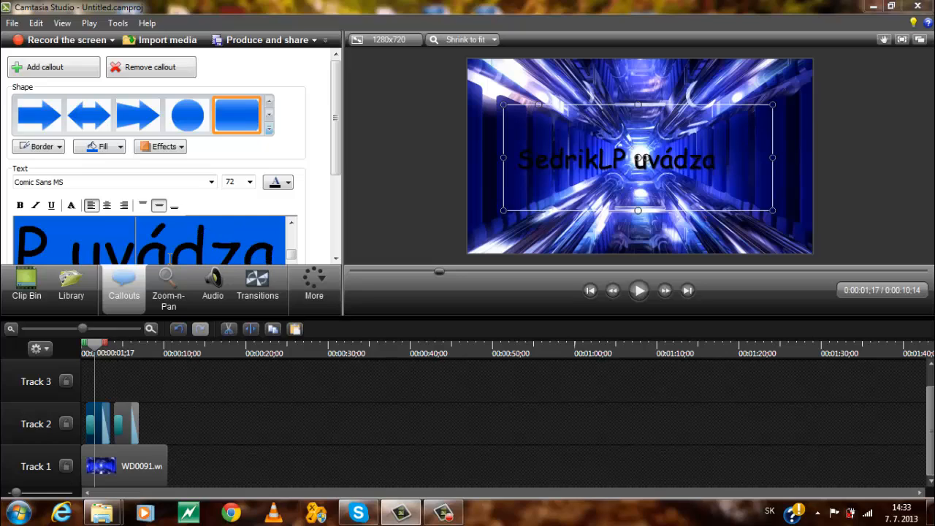
pyautogui.click(292, 254)
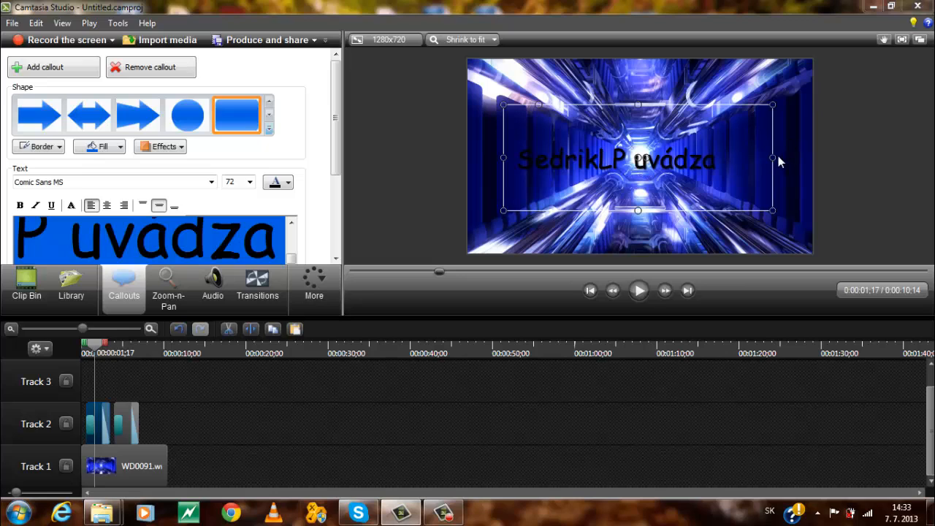
pyautogui.moveTo(776, 157); pyautogui.dragTo(705, 161)
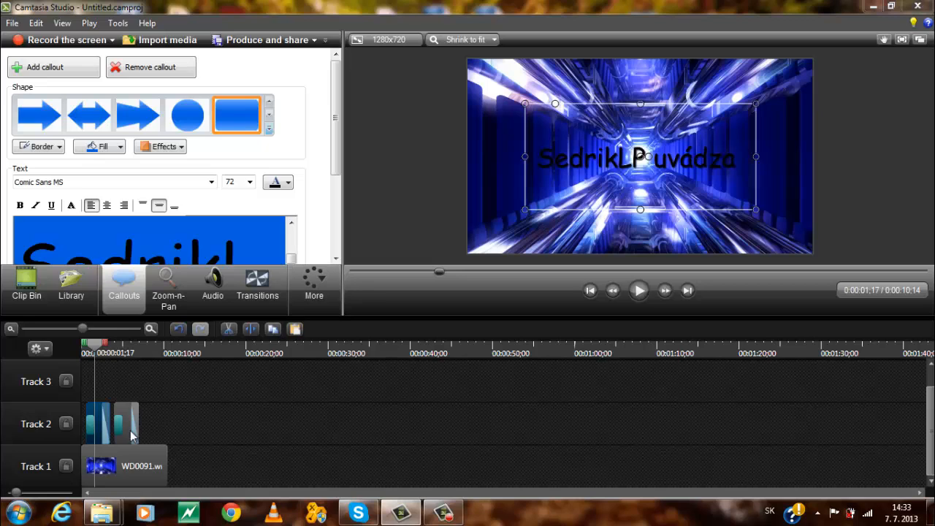
# Step: Add a third rectangle callout at 0:00:05;01 and delete all of its prefilled text
pyautogui.click(125, 440)
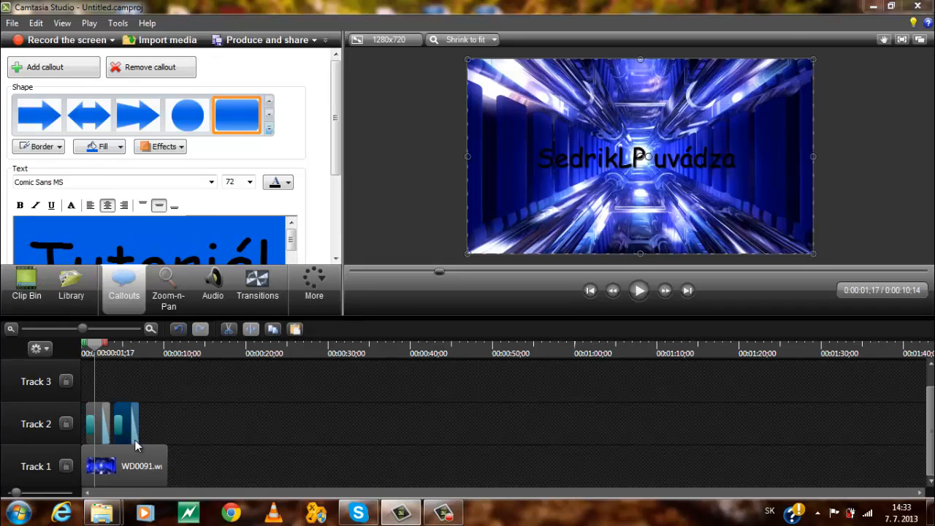
pyautogui.moveTo(103, 354); pyautogui.dragTo(123, 353)
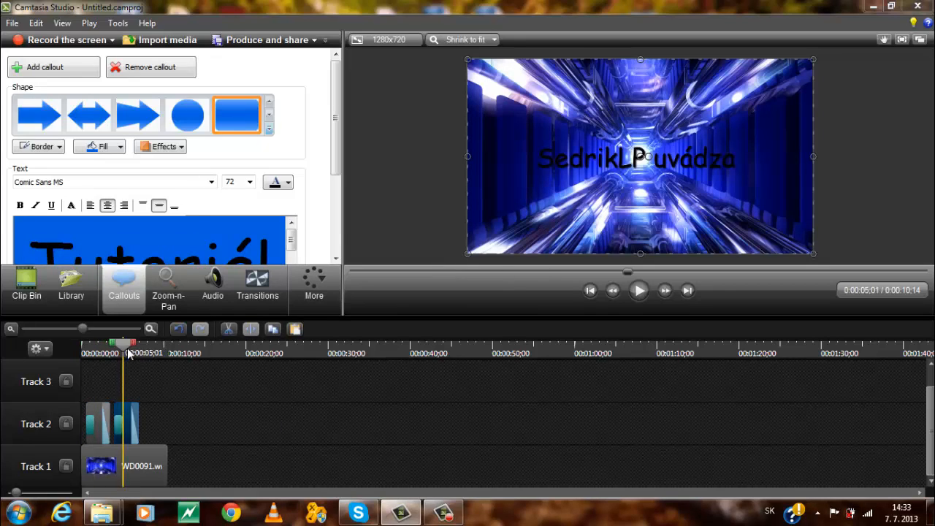
pyautogui.click(244, 432)
pyautogui.click(237, 113)
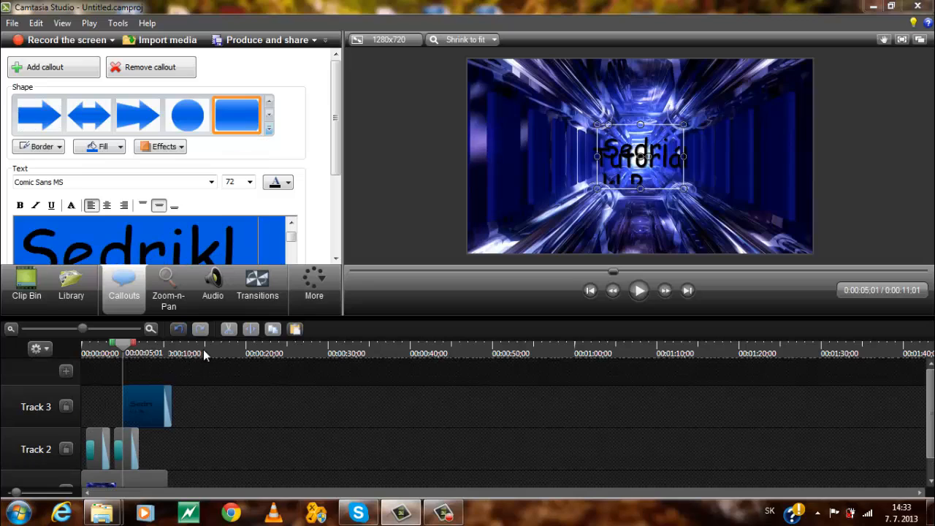
pyautogui.write('P uváda')
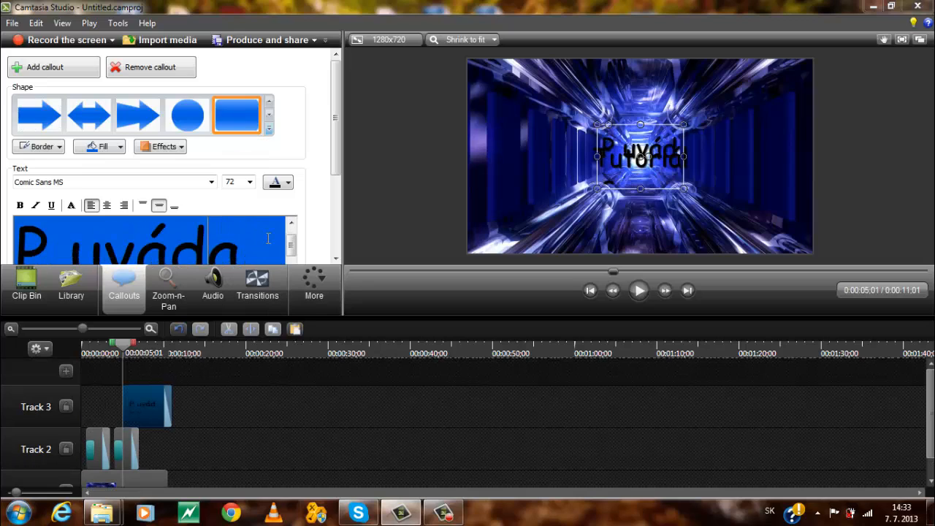
pyautogui.press('BackSpace')
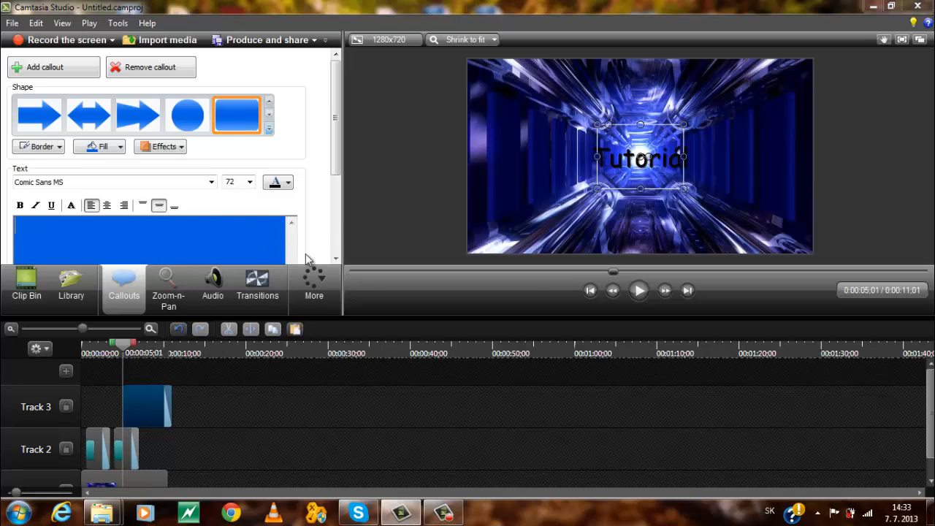
# Step: Widen the third callout's frame across almost the full canvas and move its shortened clip to Track 2 after the second callout
pyautogui.moveTo(684, 157); pyautogui.dragTo(805, 156)
pyautogui.moveTo(597, 161); pyautogui.dragTo(476, 156)
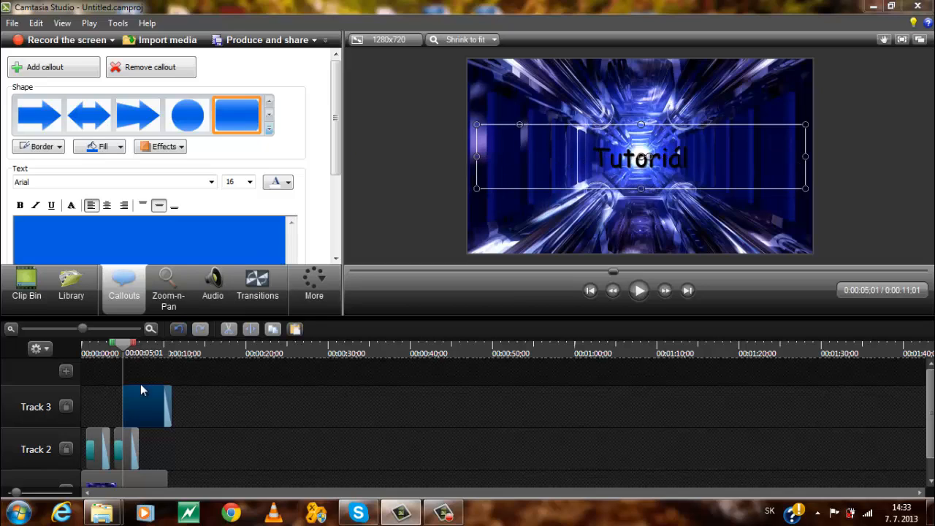
pyautogui.moveTo(141, 385); pyautogui.dragTo(146, 455)
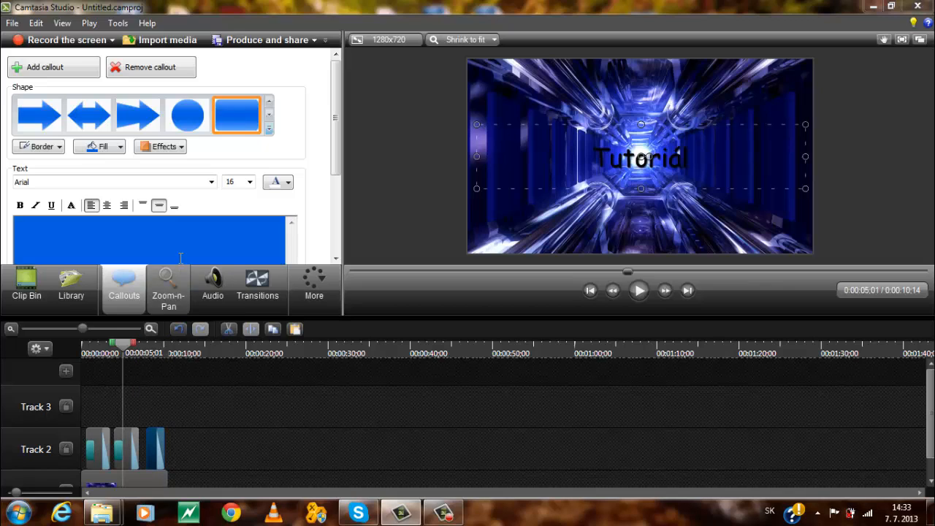
# Step: Add the Strips transition to the start of the third callout
pyautogui.click(257, 288)
pyautogui.moveTo(62, 219); pyautogui.dragTo(156, 454)
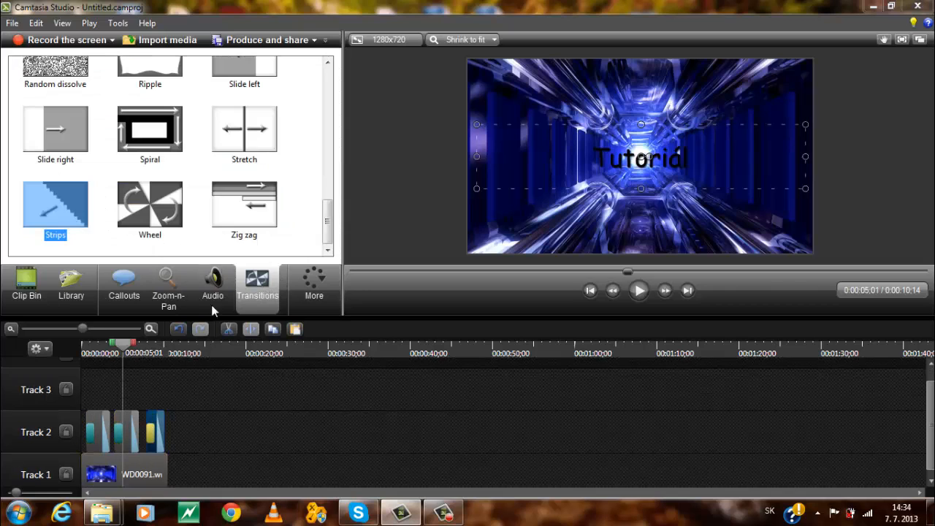
# Step: Set the third callout's text format to Comic Sans MS, size 72, in black
pyautogui.click(159, 419)
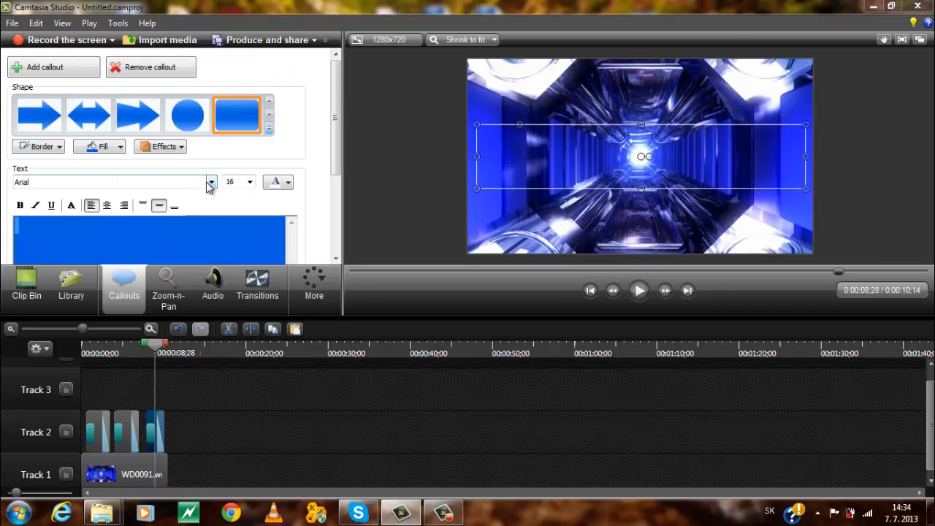
pyautogui.click(210, 182)
pyautogui.scroll(-6, 164, 286)
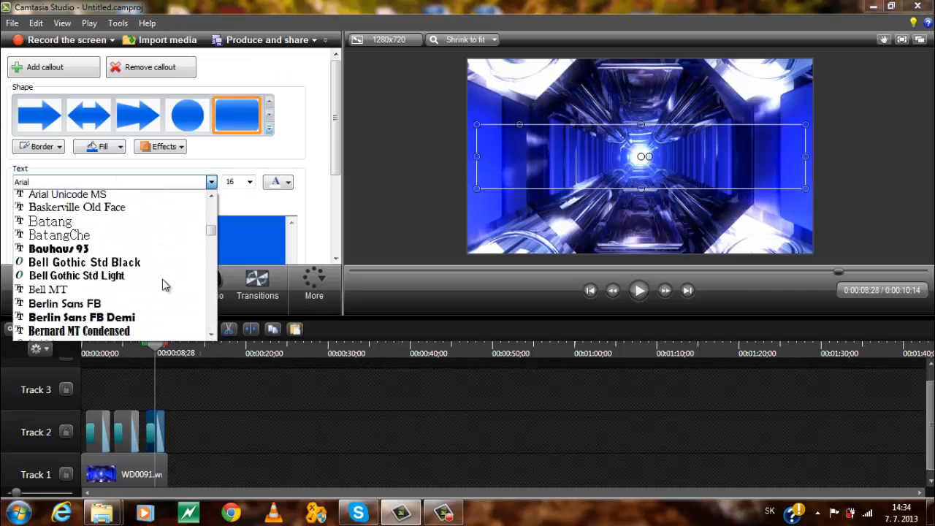
pyautogui.scroll(-5, 163, 286)
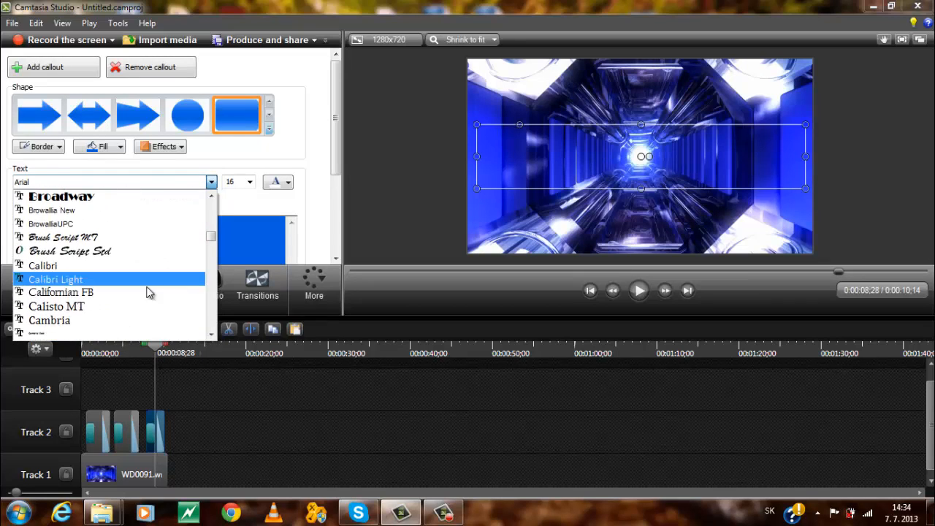
pyautogui.scroll(-4, 134, 309)
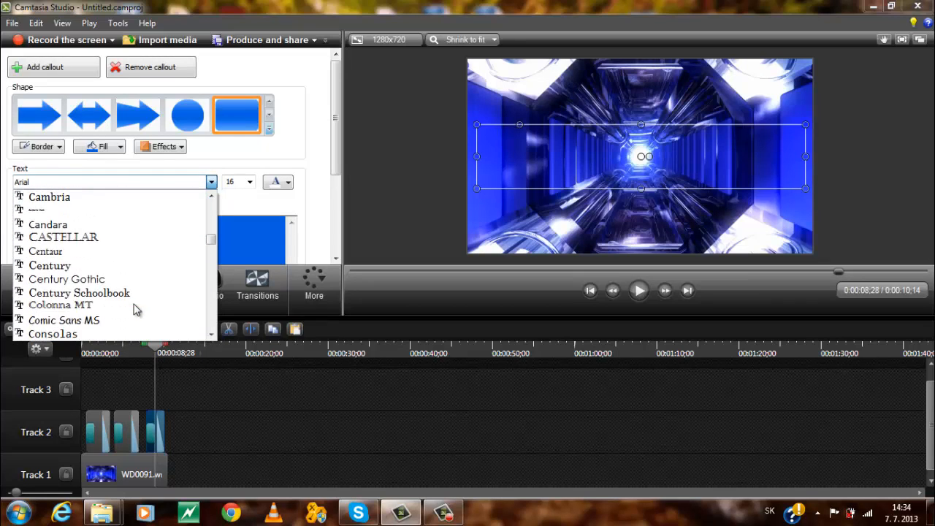
pyautogui.click(125, 280)
pyautogui.click(249, 182)
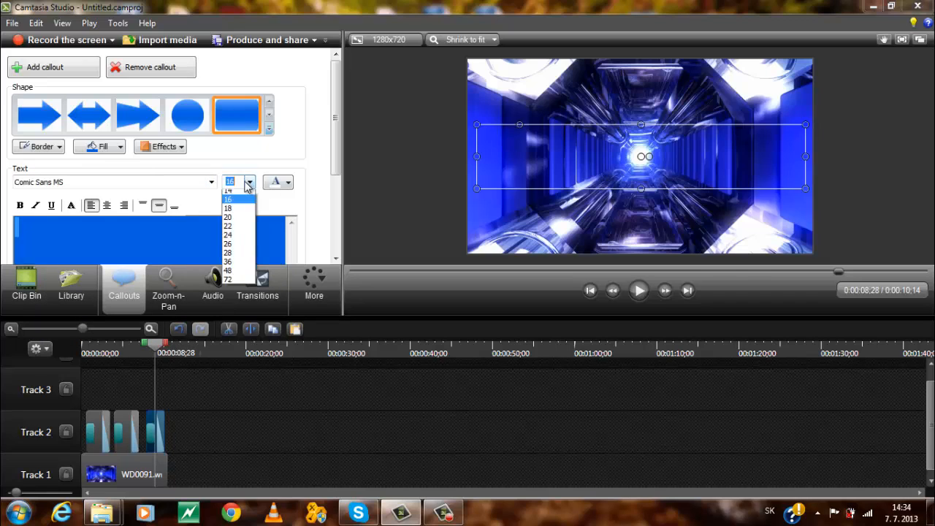
pyautogui.click(231, 330)
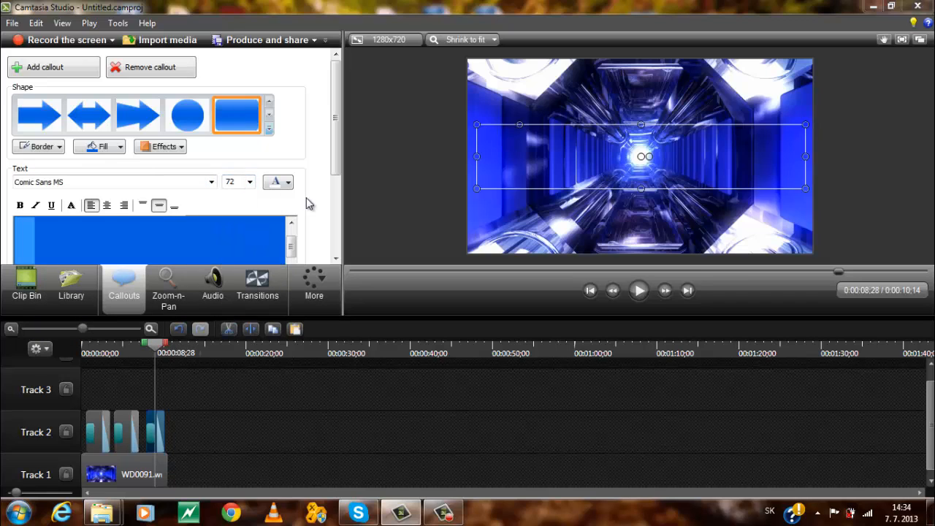
pyautogui.click(282, 182)
pyautogui.click(274, 212)
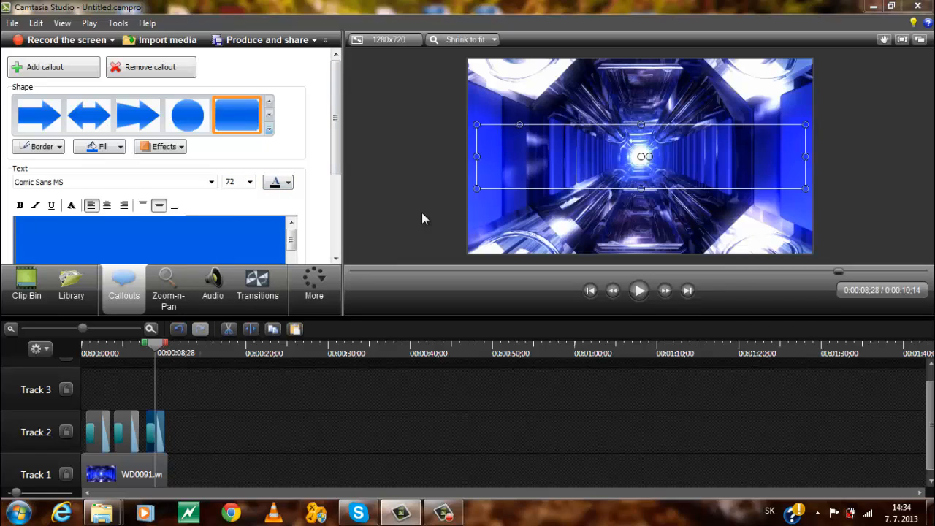
# Step: Enter "Na Camtasiu 8" as the third callout's text, centre it horizontally and deselect the callout
pyautogui.write('Na')
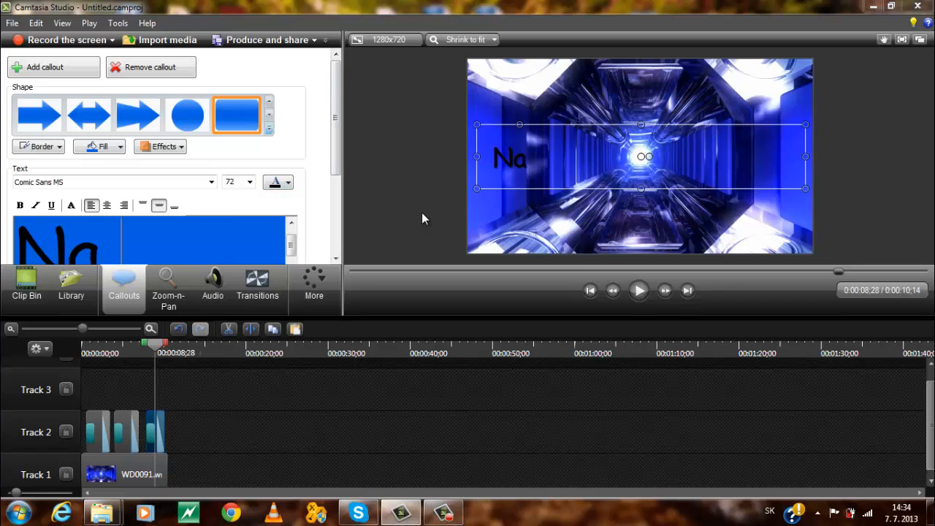
pyautogui.write(' Cam')
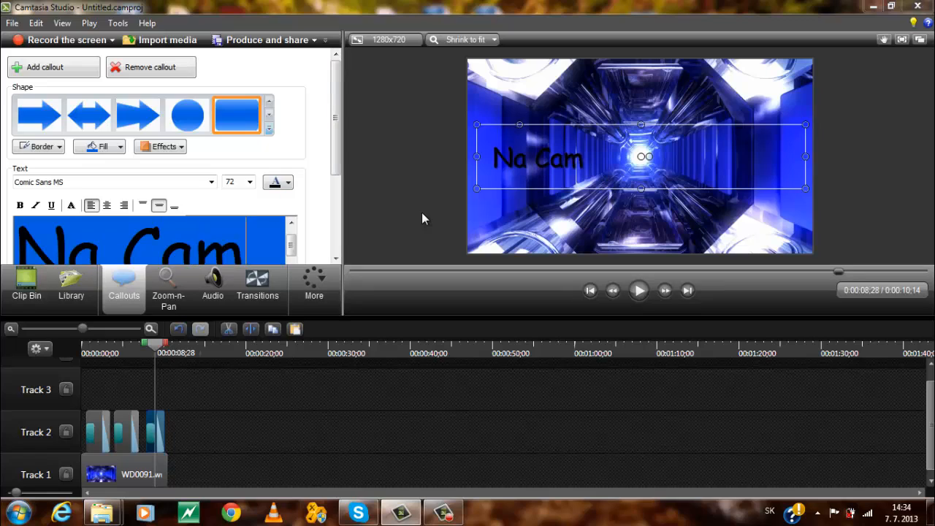
pyautogui.write('tasiu')
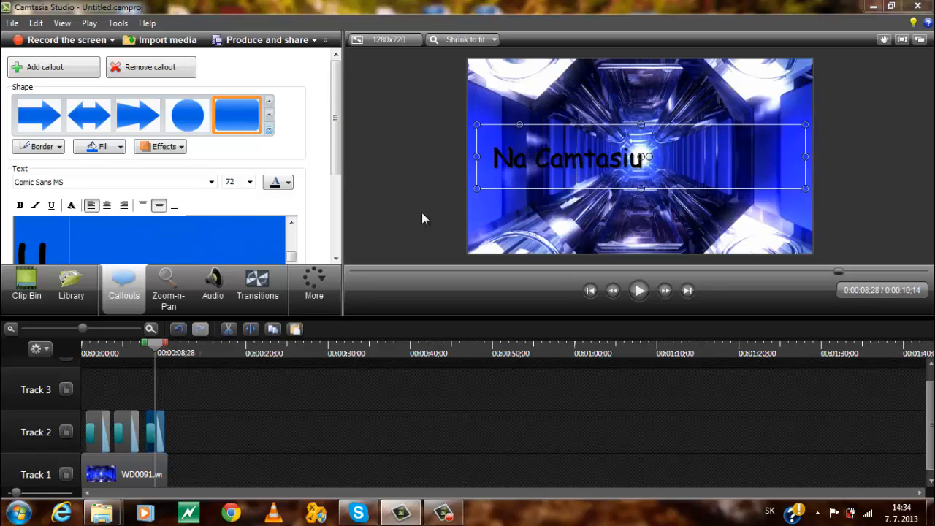
pyautogui.write(' 8')
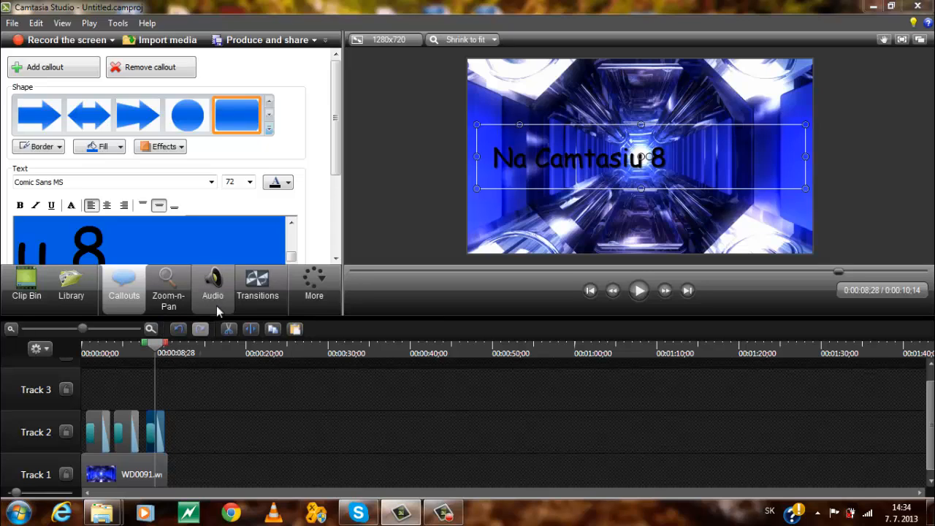
pyautogui.click(107, 205)
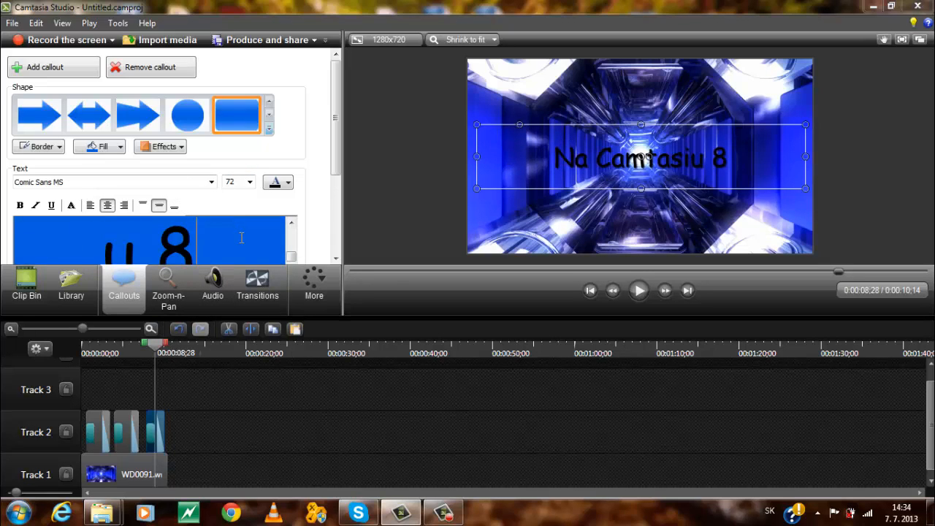
pyautogui.click(385, 424)
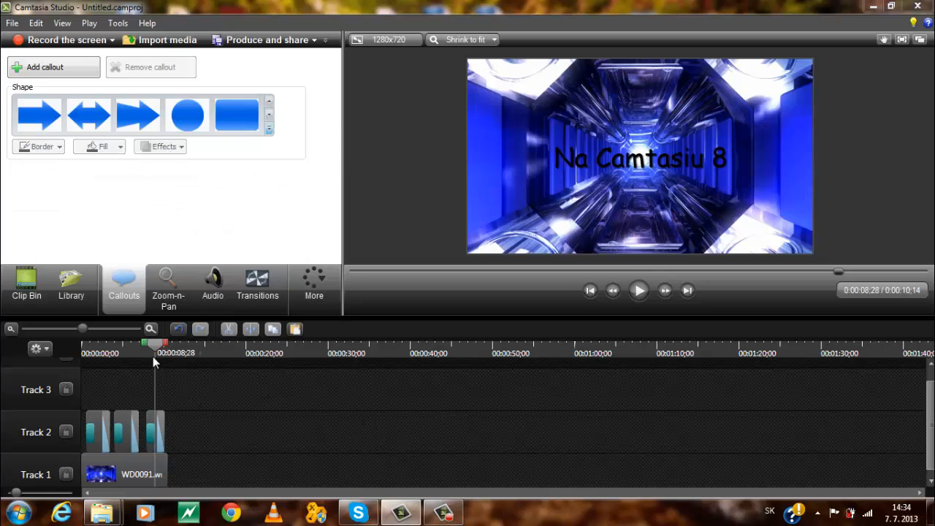
# Step: Make all of the first callout's text bold and italic
pyautogui.moveTo(155, 349); pyautogui.dragTo(85, 350)
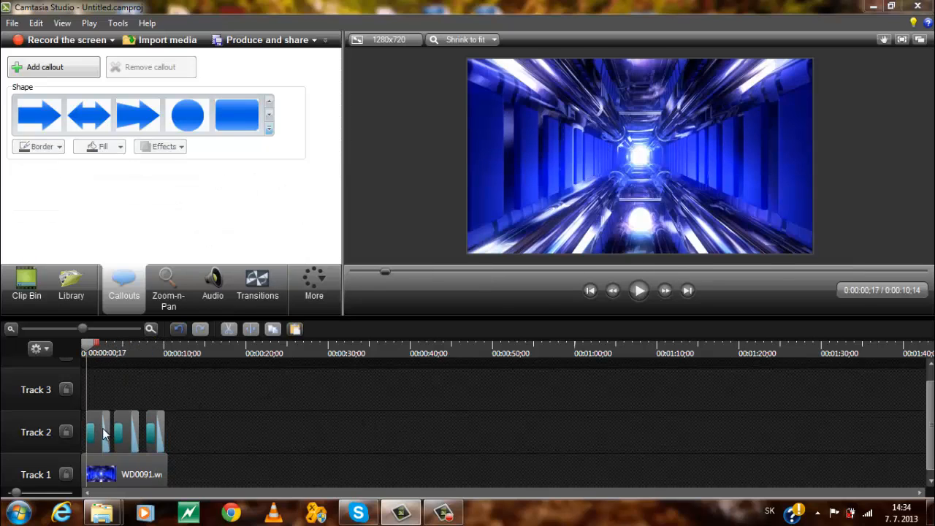
pyautogui.click(99, 430)
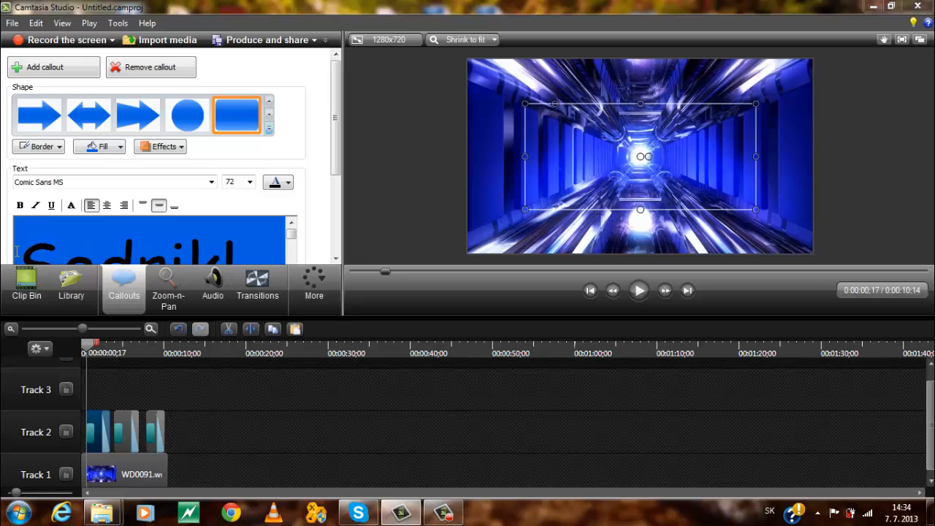
pyautogui.moveTo(16, 250); pyautogui.dragTo(276, 240)
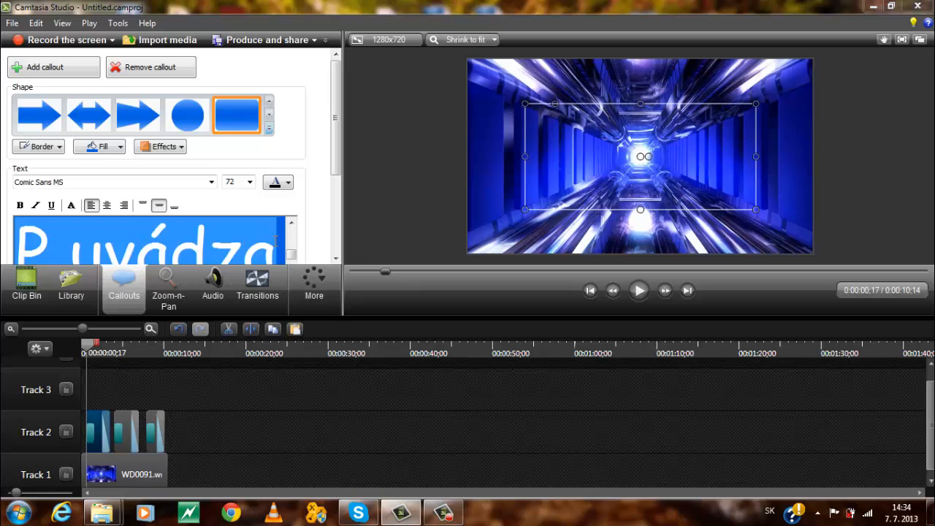
pyautogui.click(21, 206)
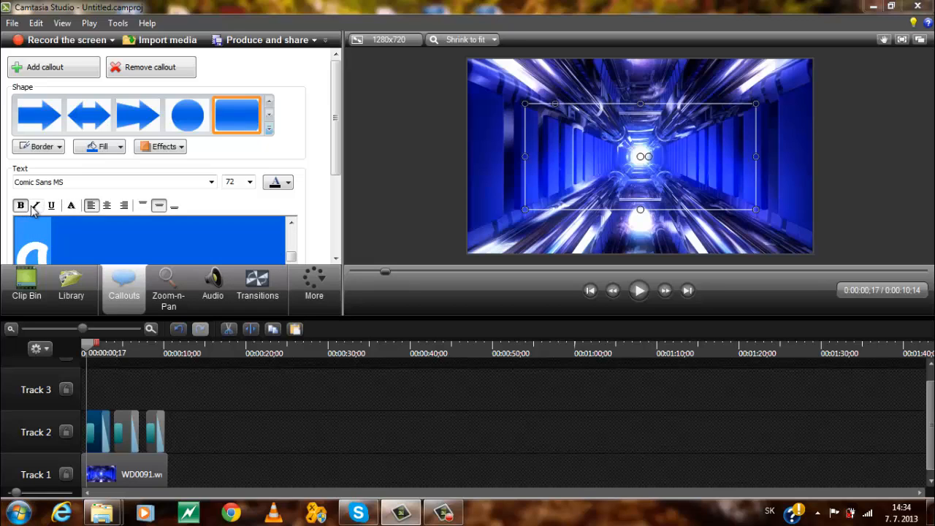
pyautogui.click(36, 206)
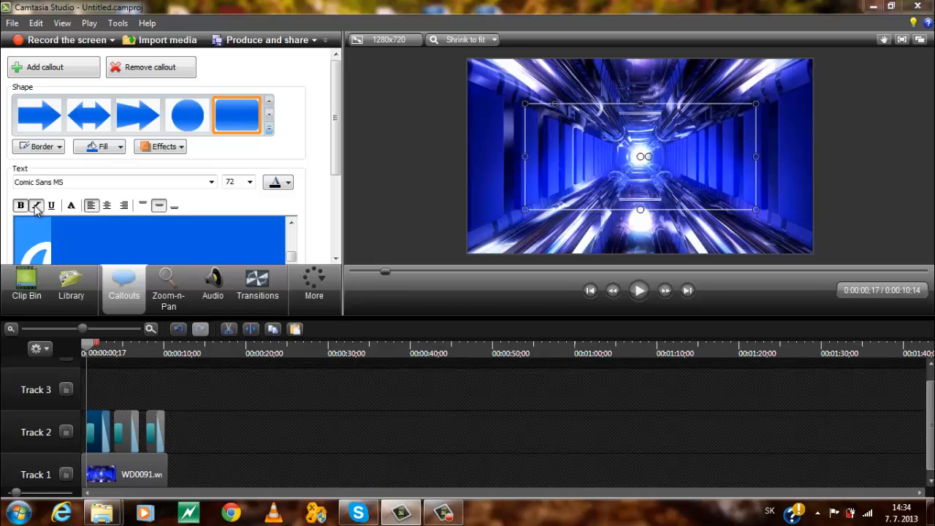
# Step: Preview the first callout up to 0:00:02;12 and centre its text horizontally
pyautogui.click(638, 290)
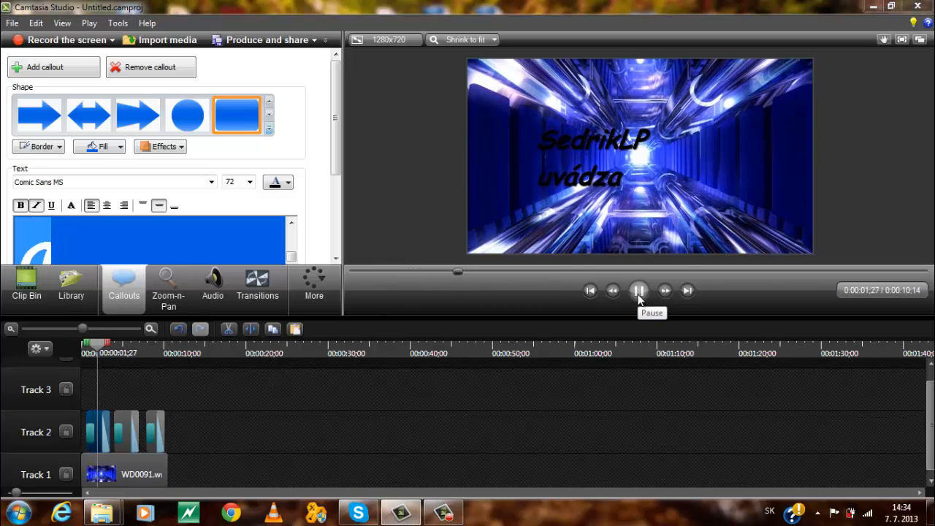
pyautogui.click(638, 290)
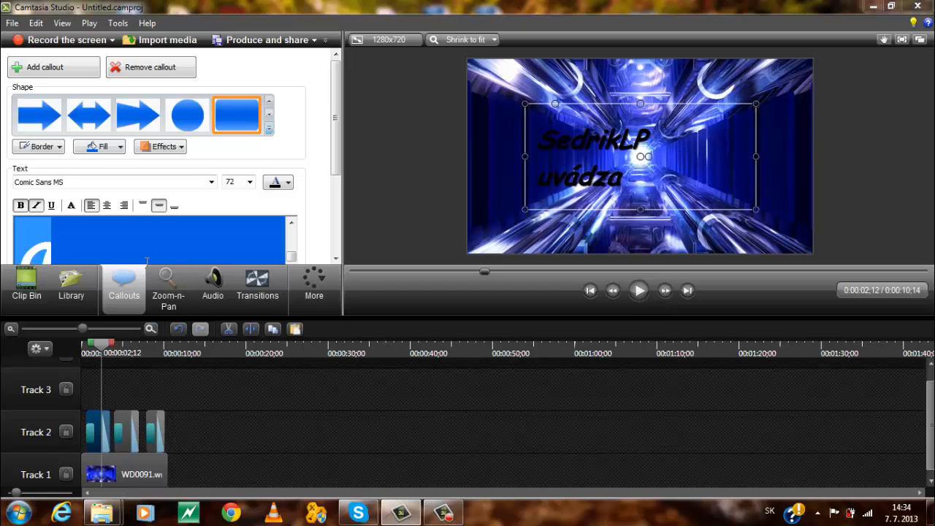
pyautogui.click(107, 206)
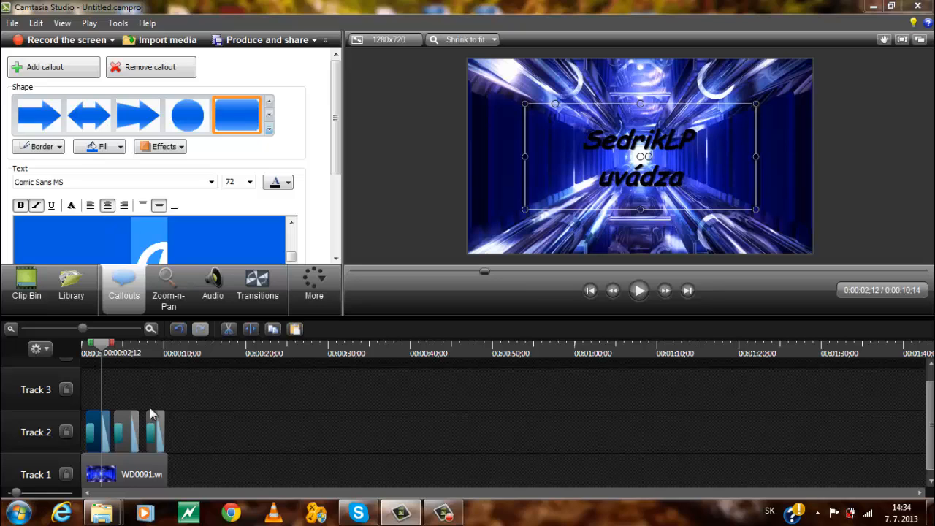
# Step: Extend the third callout's frame downwards and upwards to about two thirds of the canvas height, then preview it from 0:00:07;28
pyautogui.click(157, 447)
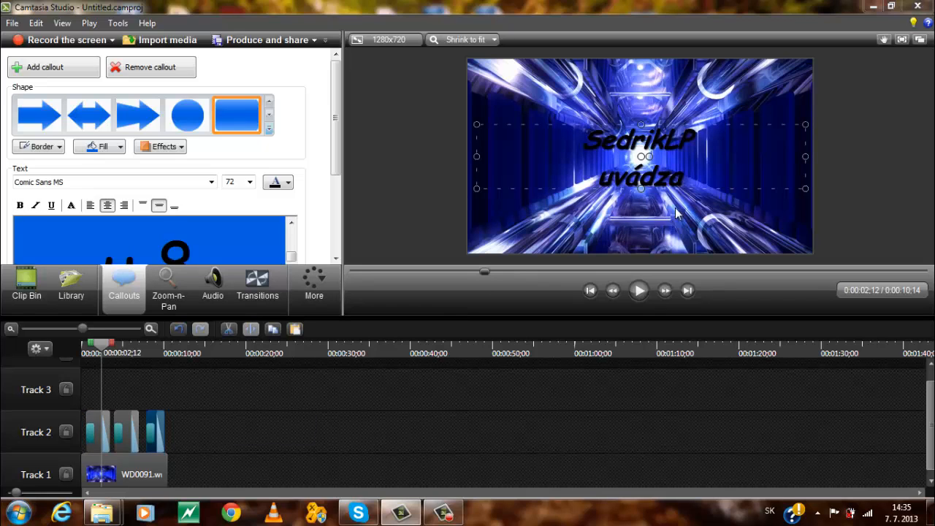
pyautogui.moveTo(641, 190); pyautogui.dragTo(640, 231)
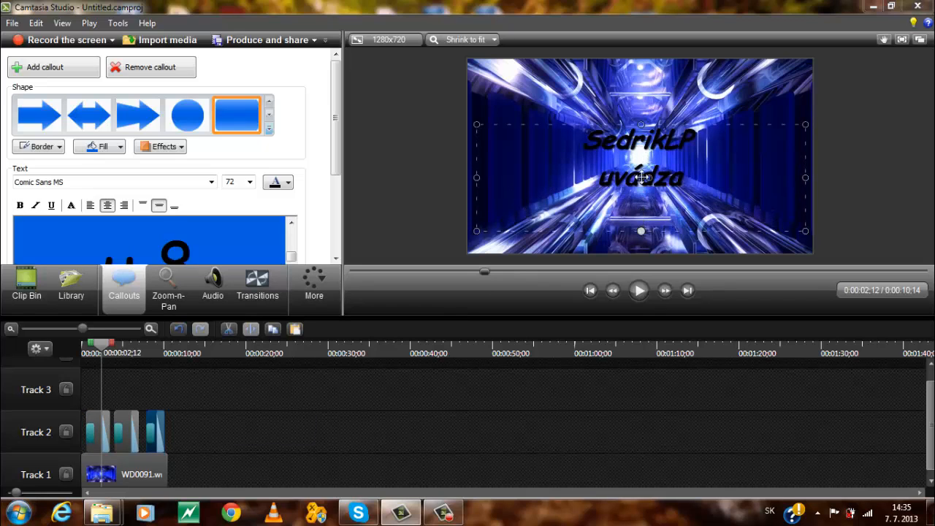
pyautogui.moveTo(641, 125); pyautogui.dragTo(640, 101)
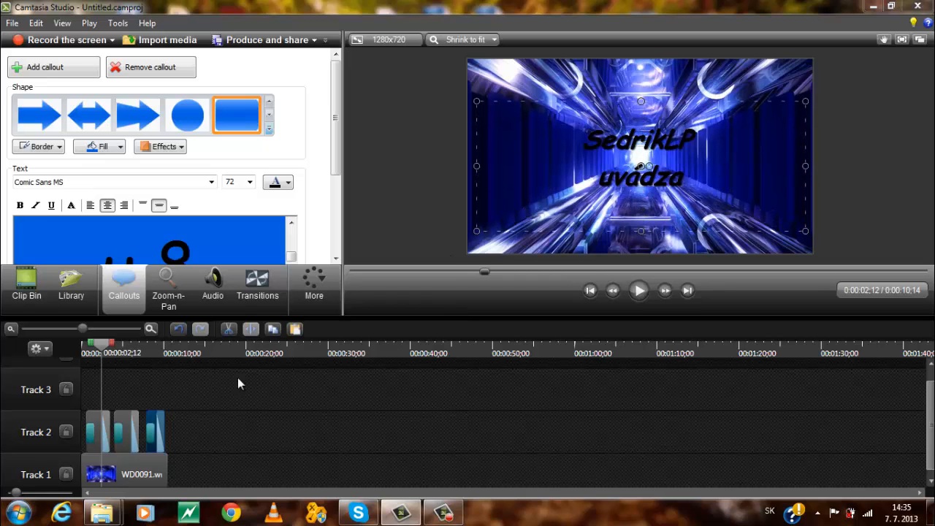
pyautogui.moveTo(103, 344); pyautogui.dragTo(156, 344)
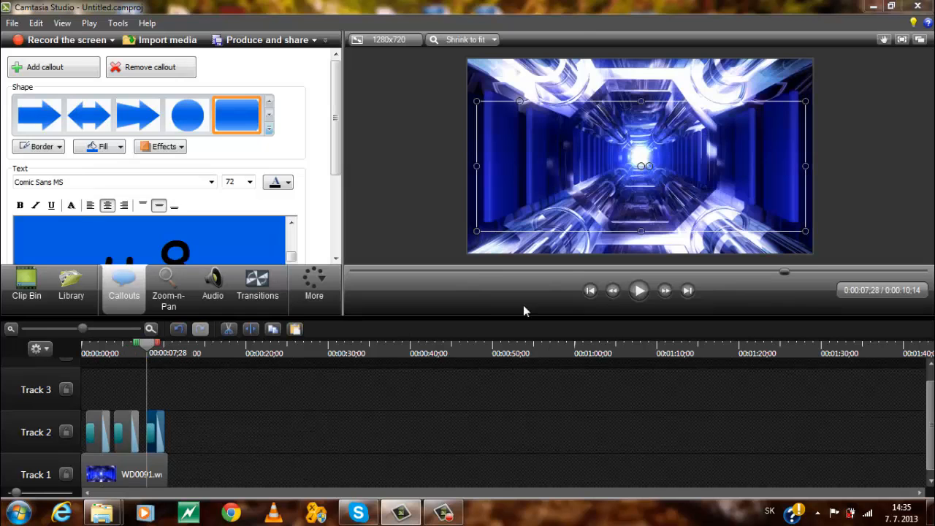
pyautogui.click(639, 290)
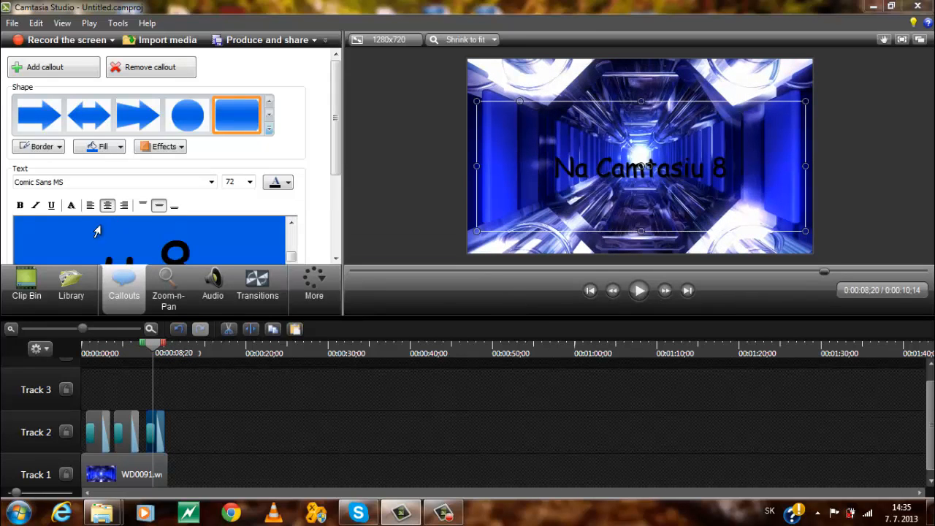
# Step: Make all of the third callout's text bold and italic
pyautogui.scroll(2, 154, 241)
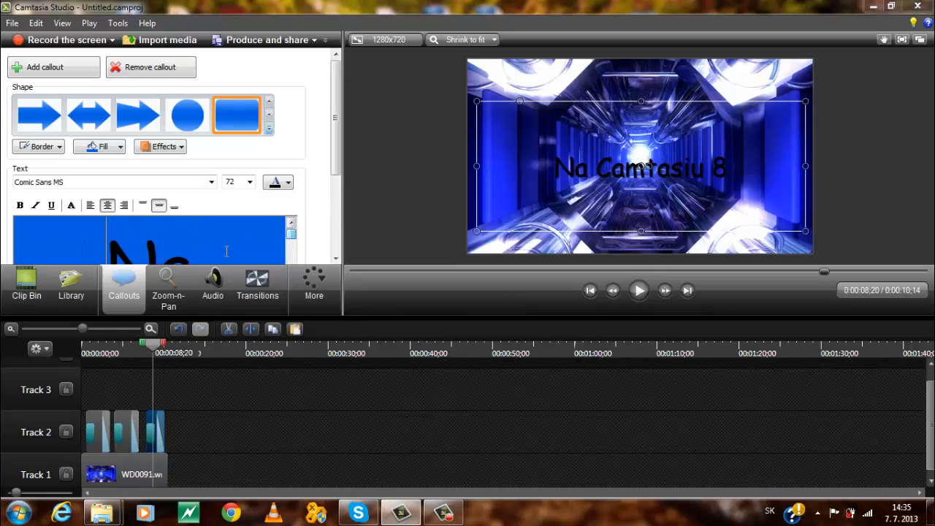
pyautogui.scroll(-1, 216, 246)
pyautogui.scroll(-1, 215, 246)
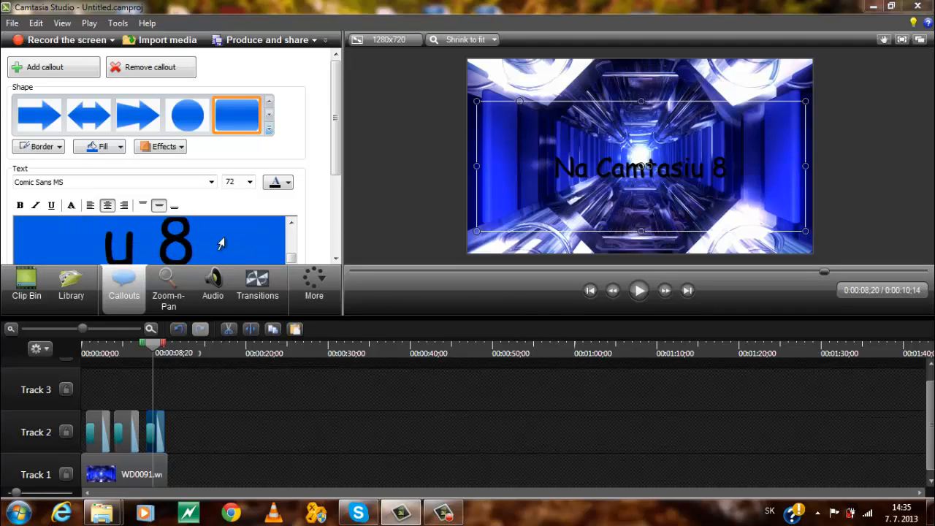
pyautogui.tripleClick(207, 252)
pyautogui.click(20, 205)
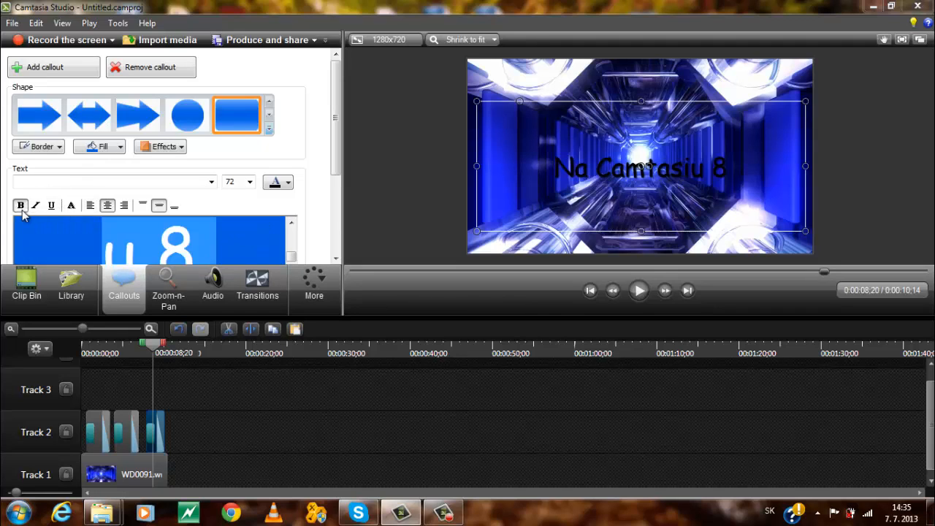
pyautogui.click(35, 205)
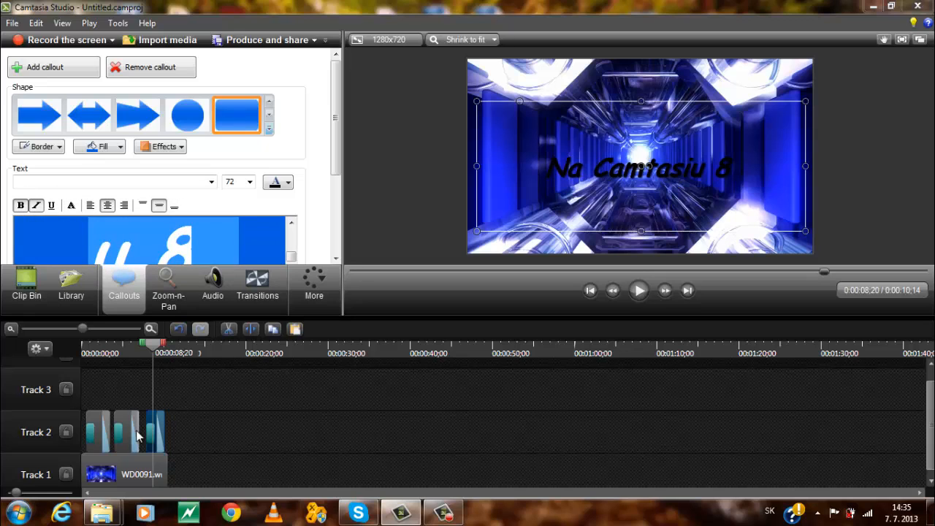
# Step: Make the second callout's "Tutoriál" text bold and italic
pyautogui.click(125, 436)
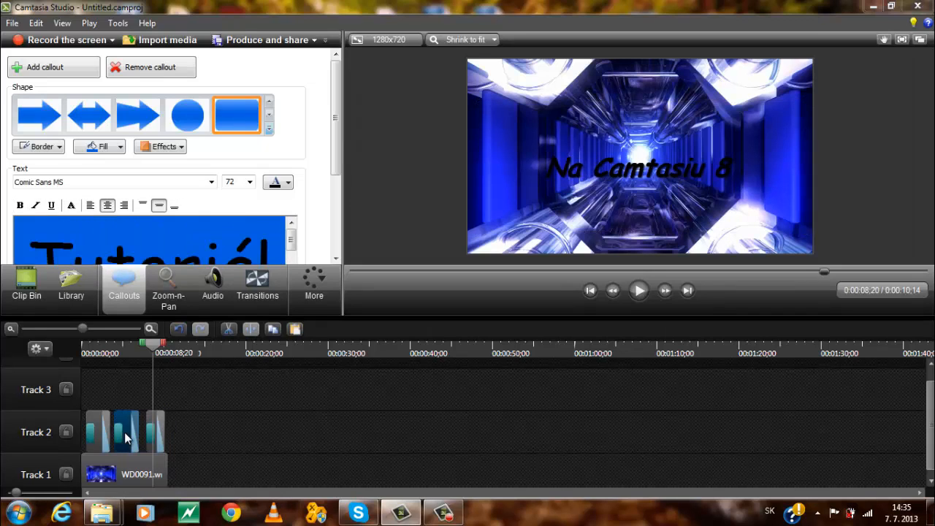
pyautogui.tripleClick(48, 248)
pyautogui.click(20, 205)
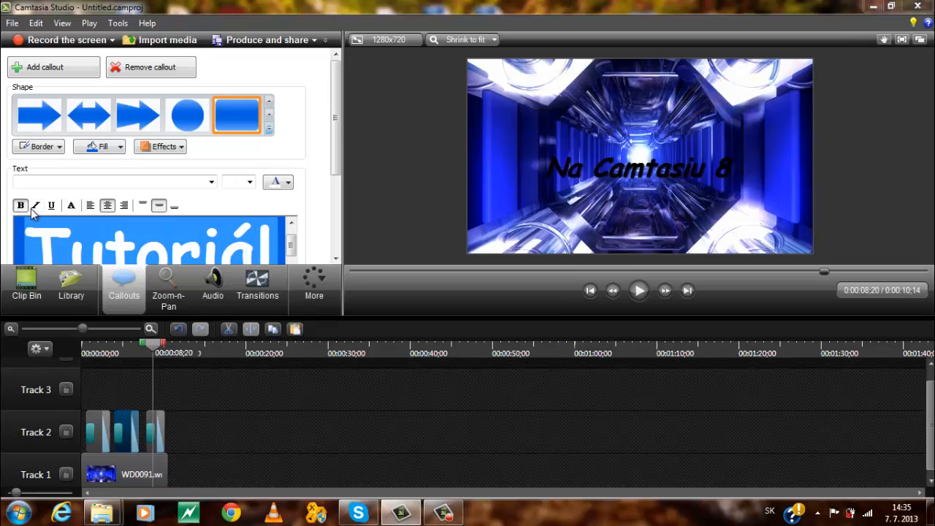
pyautogui.click(35, 205)
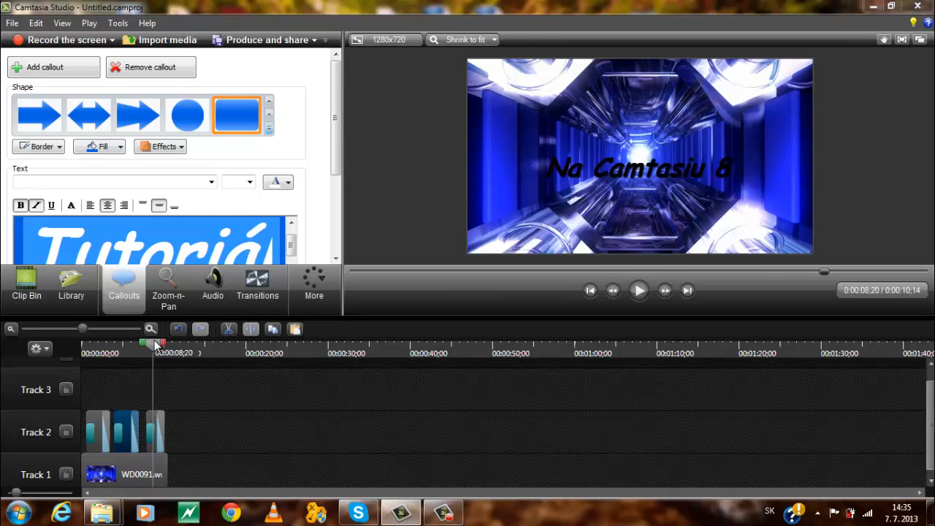
# Step: Play the intro from the beginning and pause it at the second callout, at 0:00:06;12
pyautogui.hotkey('ctrl', 'Home')
pyautogui.click(639, 289)
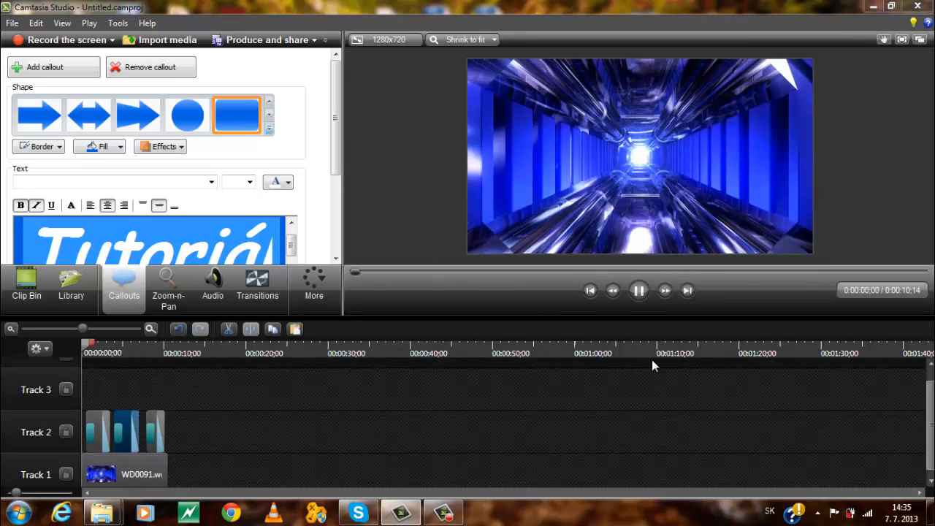
pyautogui.click(640, 293)
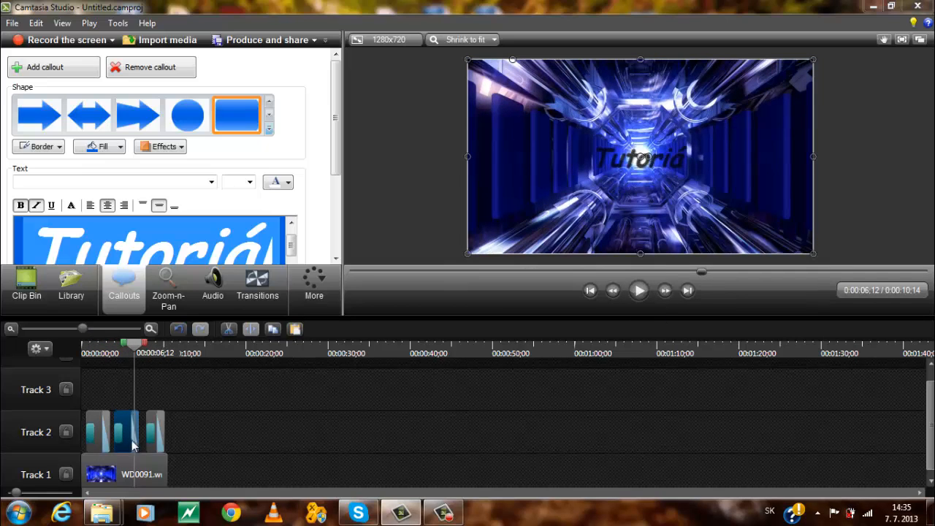
# Step: Edit the end of the second callout's text so it reads "Tutoriál" in full, with no extra characters or line below
pyautogui.moveTo(295, 249); pyautogui.dragTo(293, 260)
pyautogui.click(279, 250)
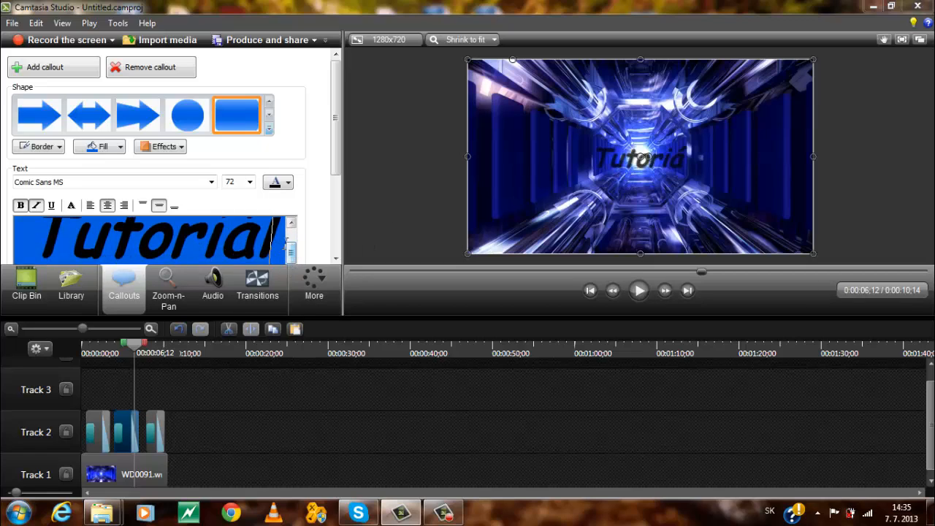
pyautogui.press('Return')
pyautogui.write('n')
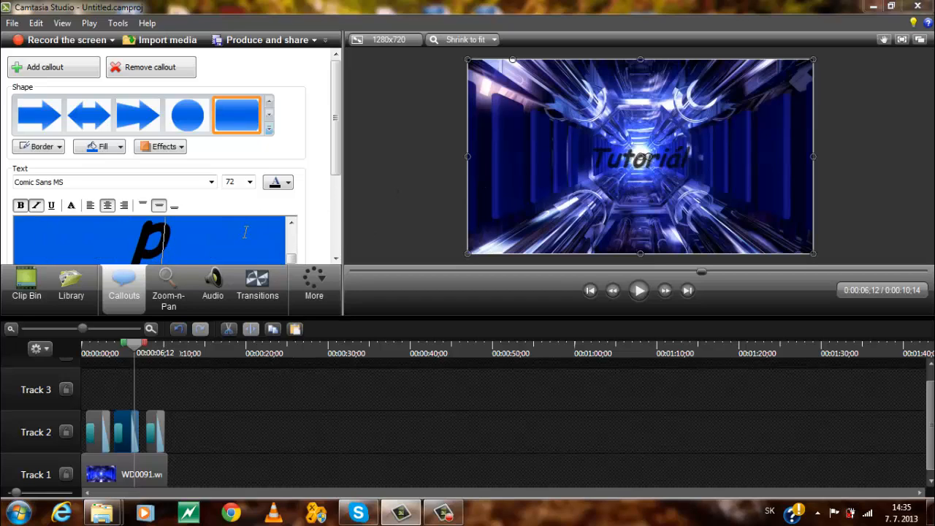
pyautogui.press('BackSpace')
pyautogui.press('BackSpace')
# Step: Play the intro through to check the callouts, then pause it and return the playhead close to the start
pyautogui.click(639, 295)
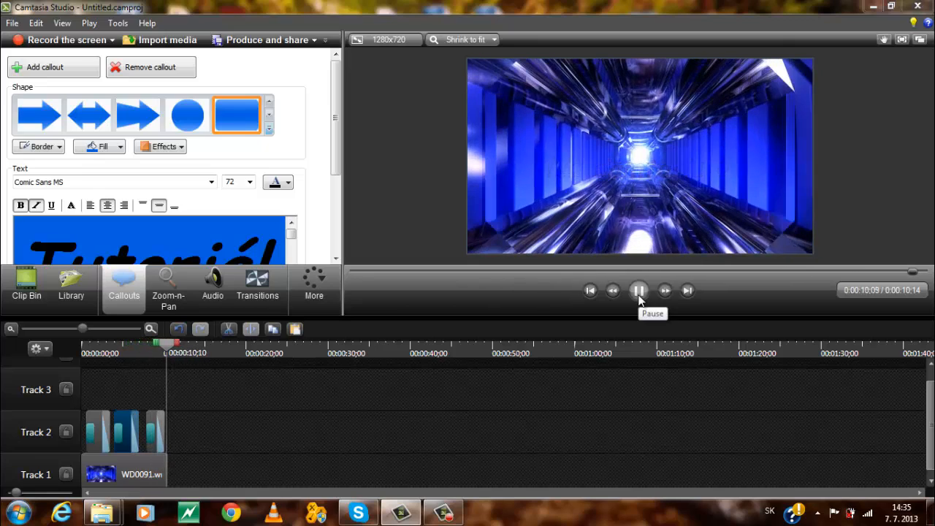
pyautogui.click(639, 296)
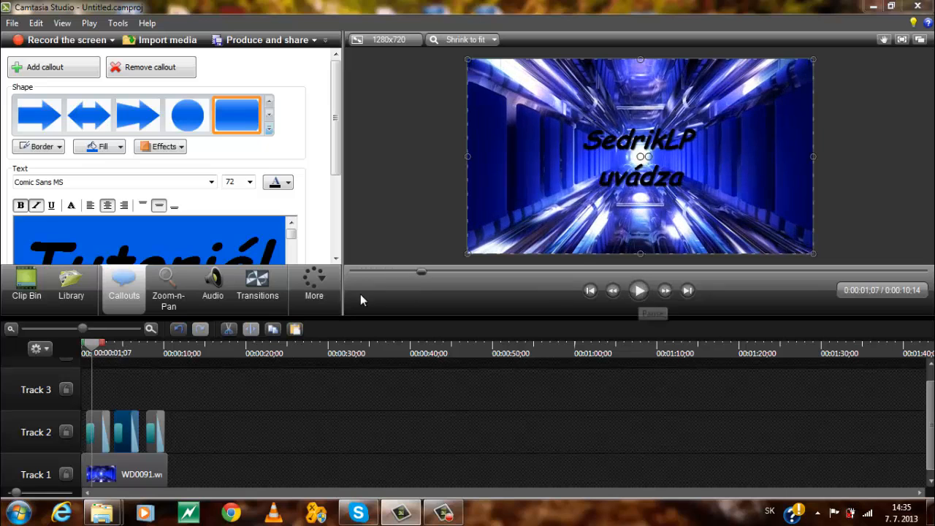
pyautogui.moveTo(415, 271); pyautogui.dragTo(351, 278)
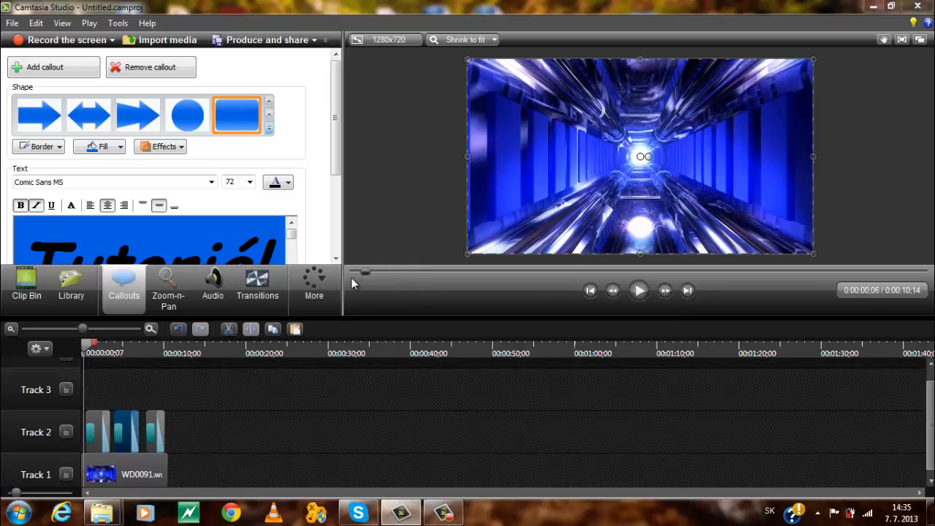
# Step: Import the song "alex-gaudino-feat-crystal-waters-destination-calabria" from the Sebastián-hudba folder as project media
pyautogui.click(35, 292)
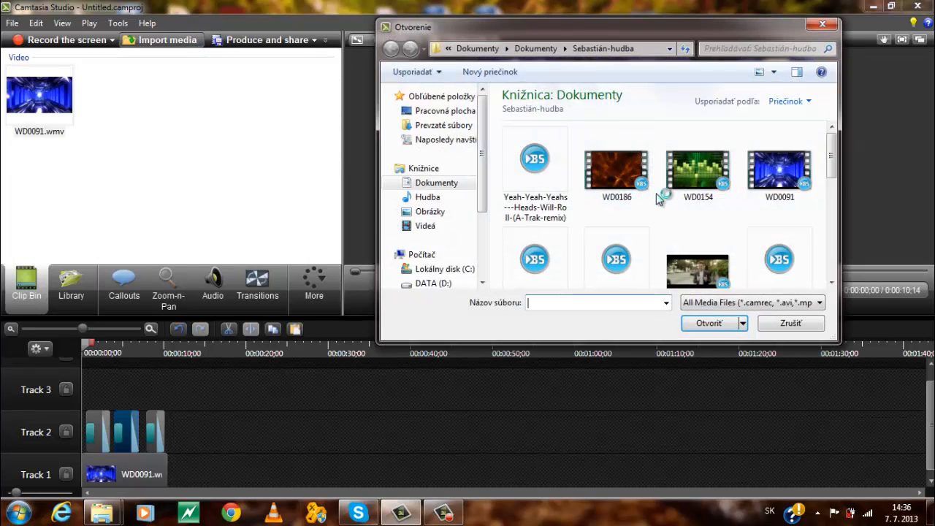
pyautogui.moveTo(829, 162); pyautogui.dragTo(845, 232)
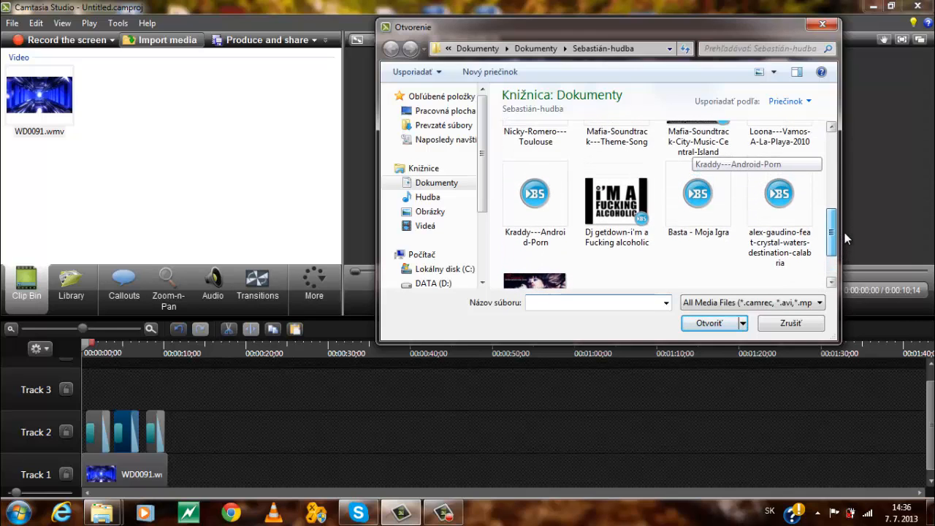
pyautogui.click(542, 217)
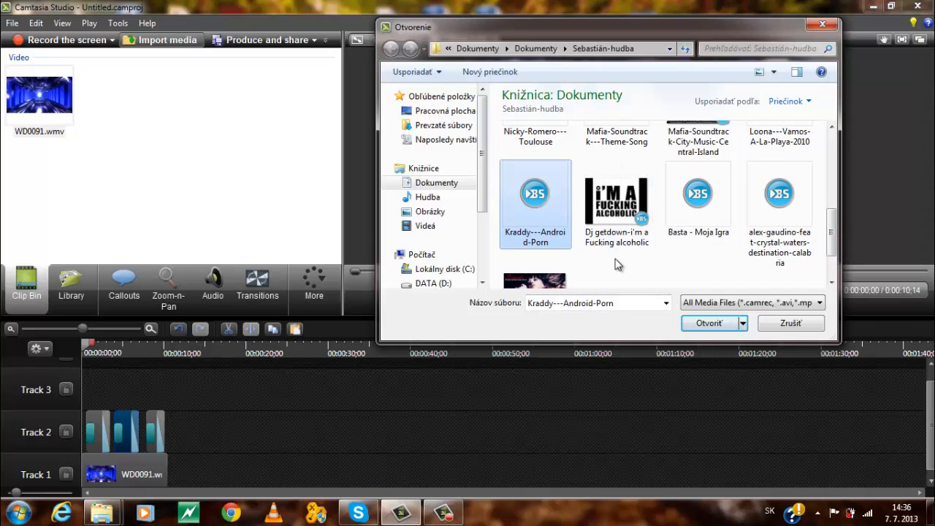
pyautogui.scroll(1, 615, 264)
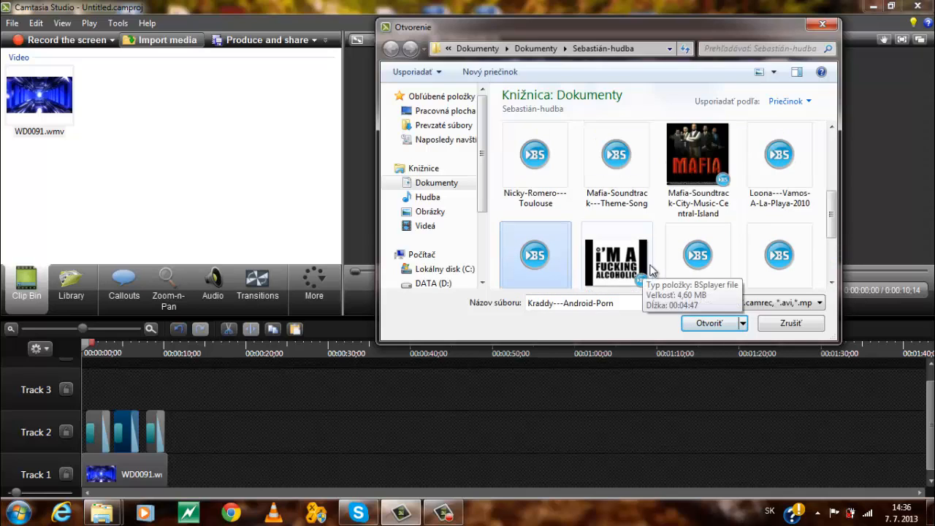
pyautogui.scroll(-1, 642, 266)
pyautogui.click(799, 243)
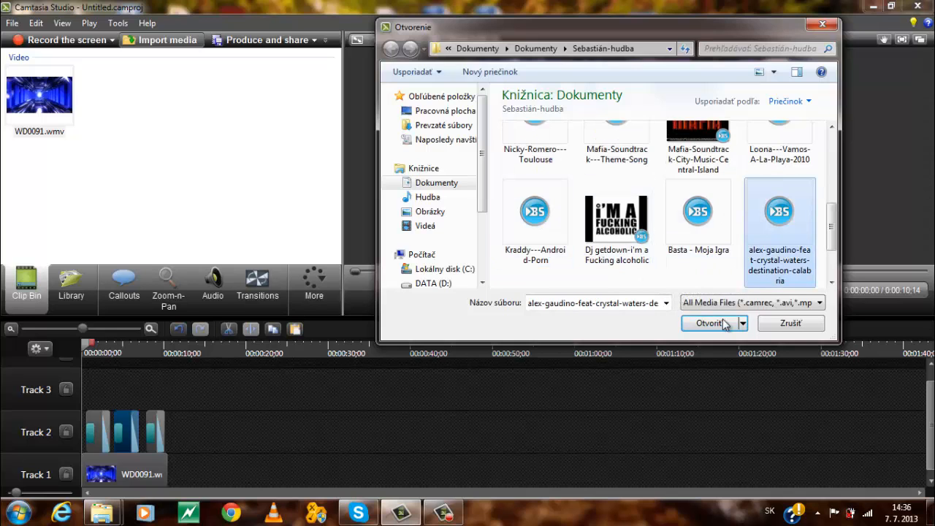
pyautogui.click(708, 323)
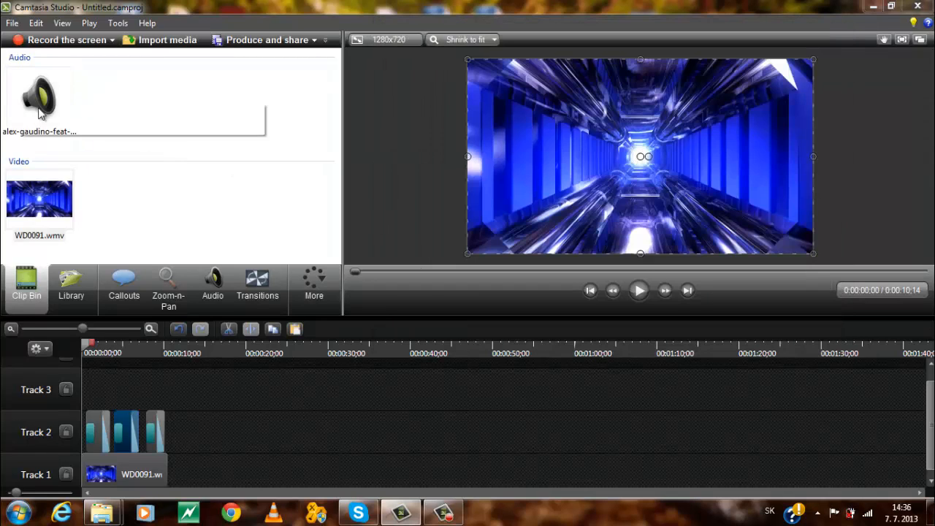
# Step: Place the imported song on Track 3 at 0:00:24;18 and lower the volume of the whole clip to a fraction of its level
pyautogui.moveTo(283, 402); pyautogui.dragTo(283, 402)
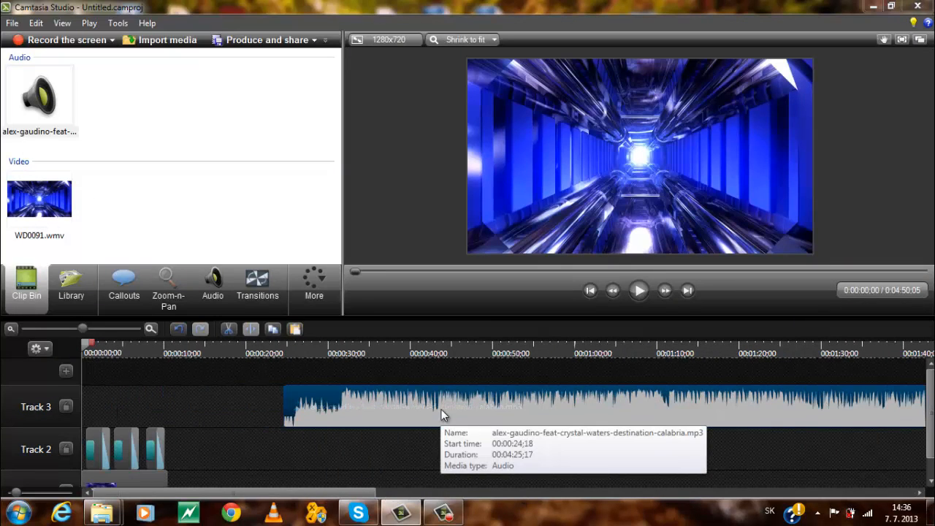
pyautogui.scroll(-1, 553, 387)
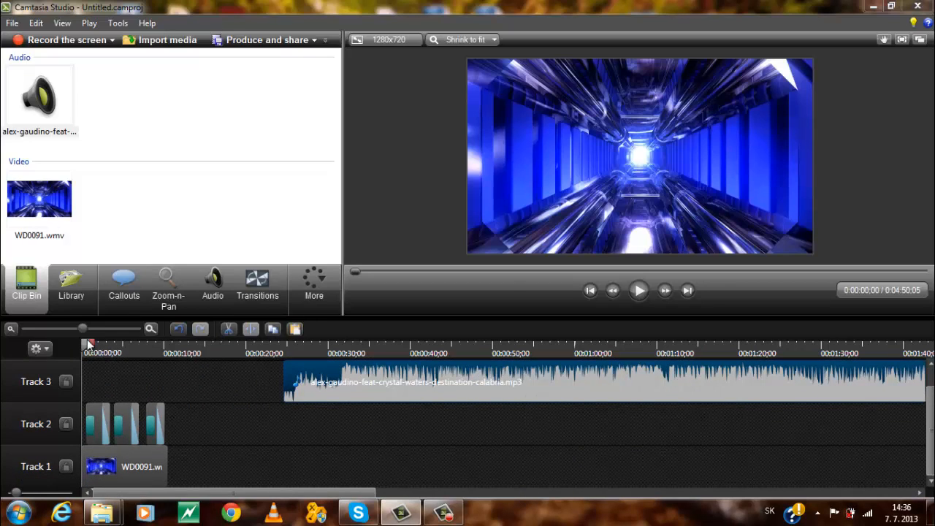
pyautogui.moveTo(89, 344); pyautogui.dragTo(289, 355)
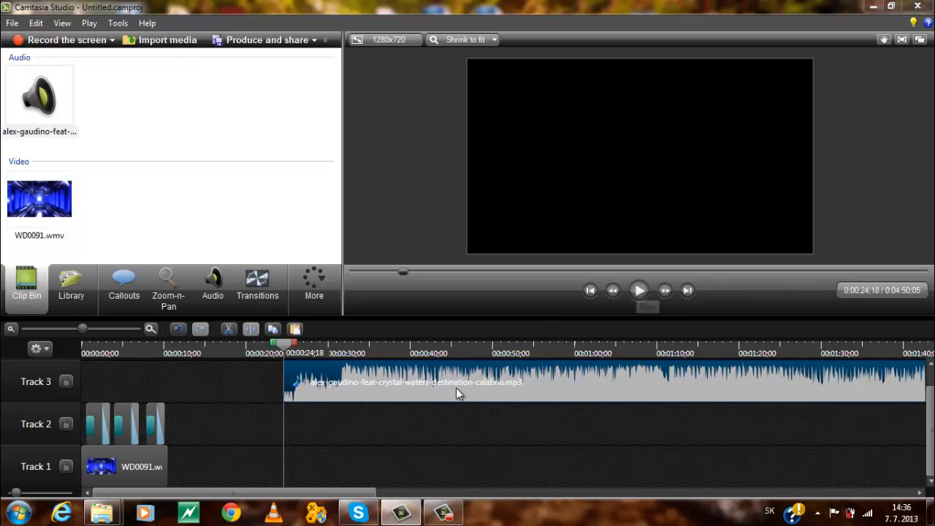
pyautogui.click(210, 301)
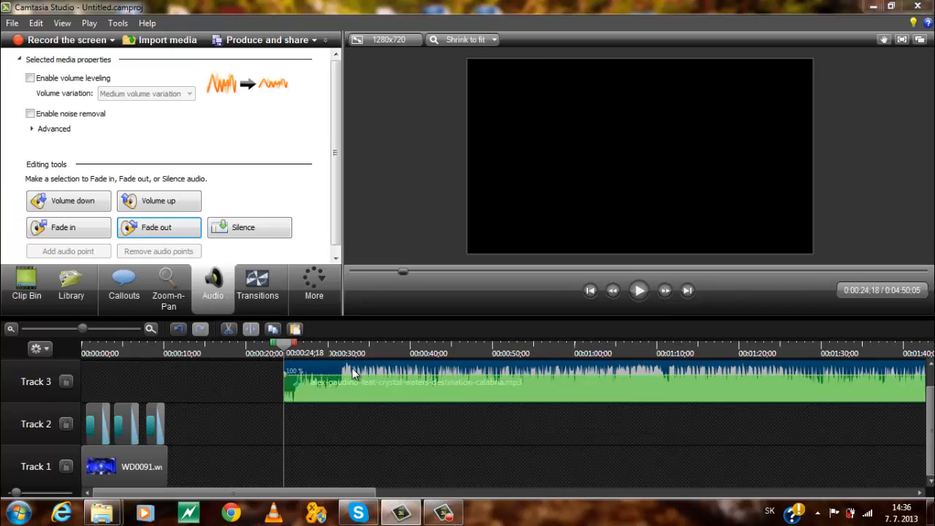
pyautogui.moveTo(370, 377); pyautogui.dragTo(373, 393)
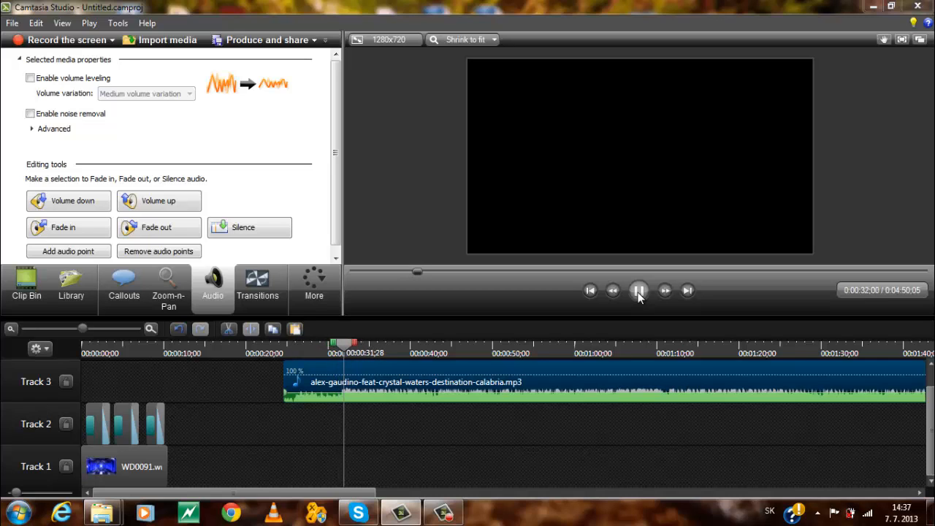
# Step: Cut the song's quiet opening from 0:00:24;18 to 0:00:32;08 and move the remaining clip to the start of Track 3
pyautogui.click(639, 291)
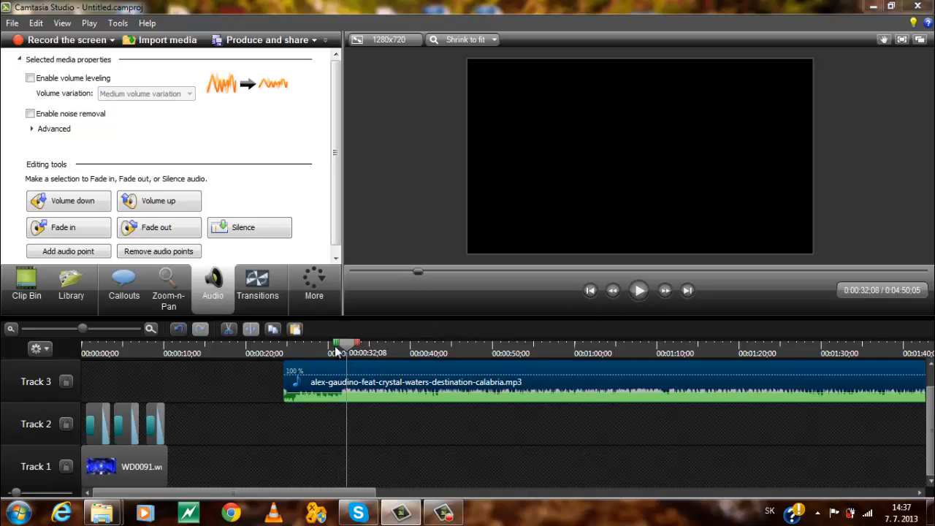
pyautogui.moveTo(334, 350); pyautogui.dragTo(275, 347)
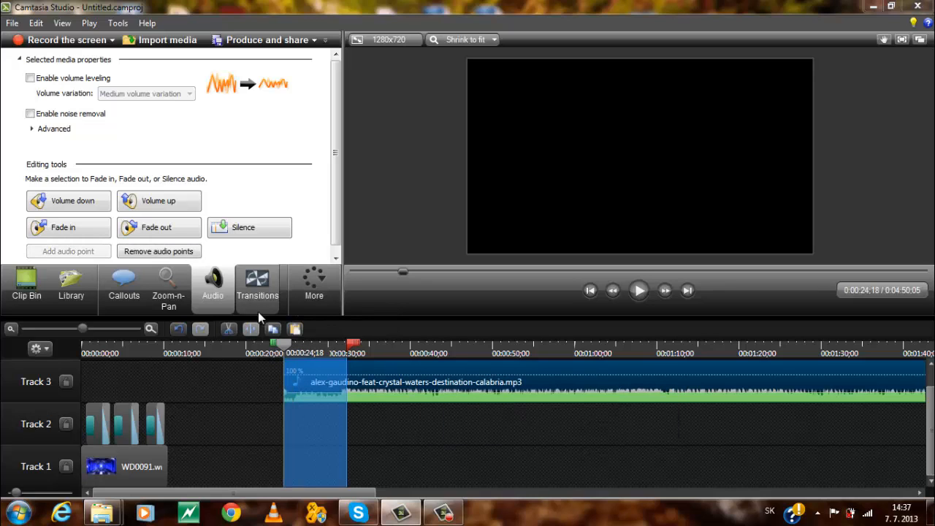
pyautogui.click(228, 330)
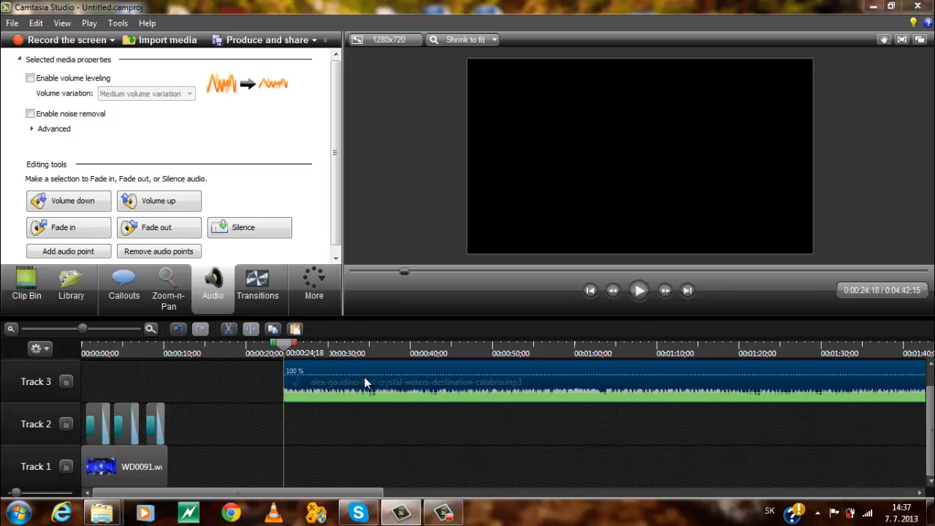
pyautogui.moveTo(401, 376); pyautogui.dragTo(156, 389)
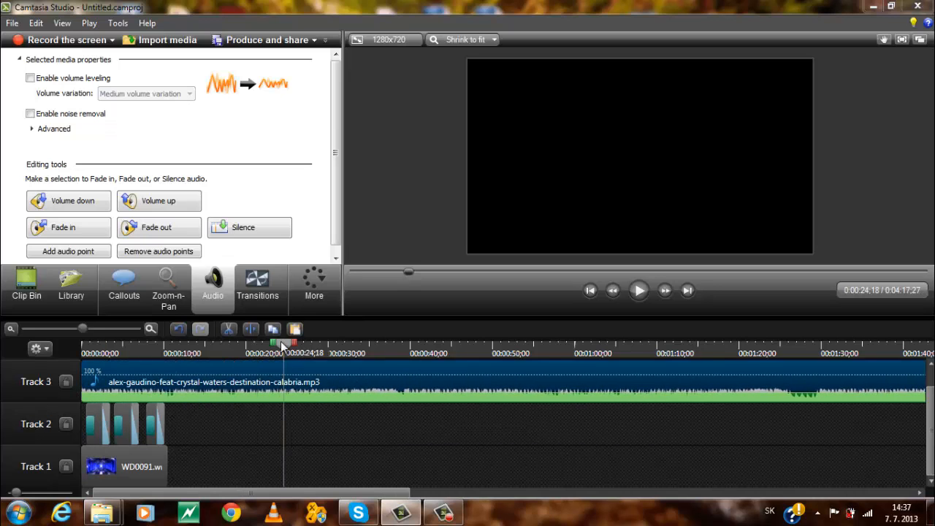
# Step: Preview the intro with music, split the song at 0:00:10;14 where the background video ends, and delete the part after it
pyautogui.moveTo(286, 344); pyautogui.dragTo(174, 343)
pyautogui.click(88, 343)
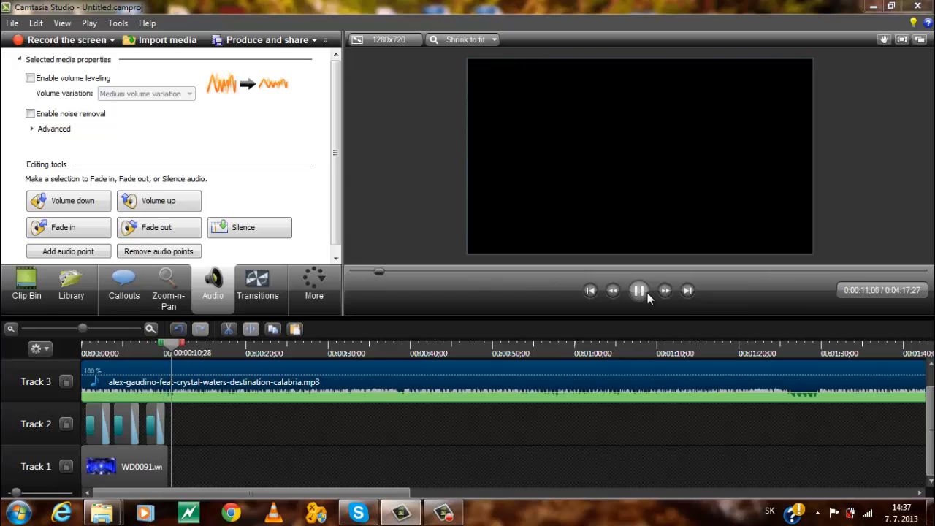
pyautogui.click(647, 292)
pyautogui.moveTo(183, 344); pyautogui.dragTo(178, 351)
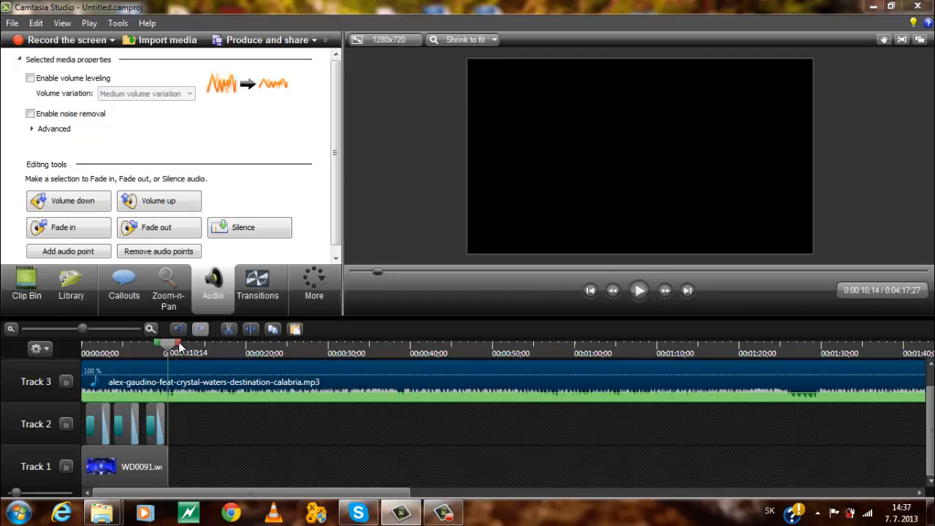
pyautogui.click(227, 330)
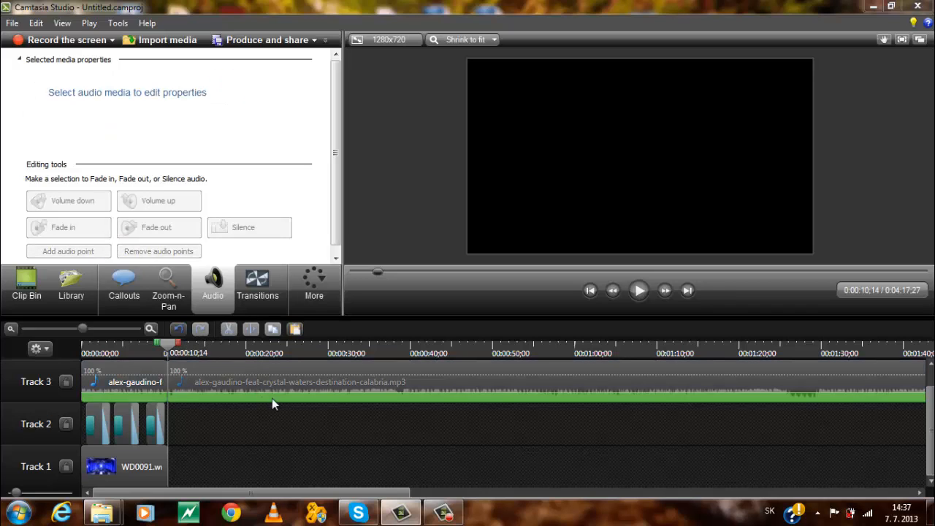
pyautogui.click(310, 369)
pyautogui.press('Delete')
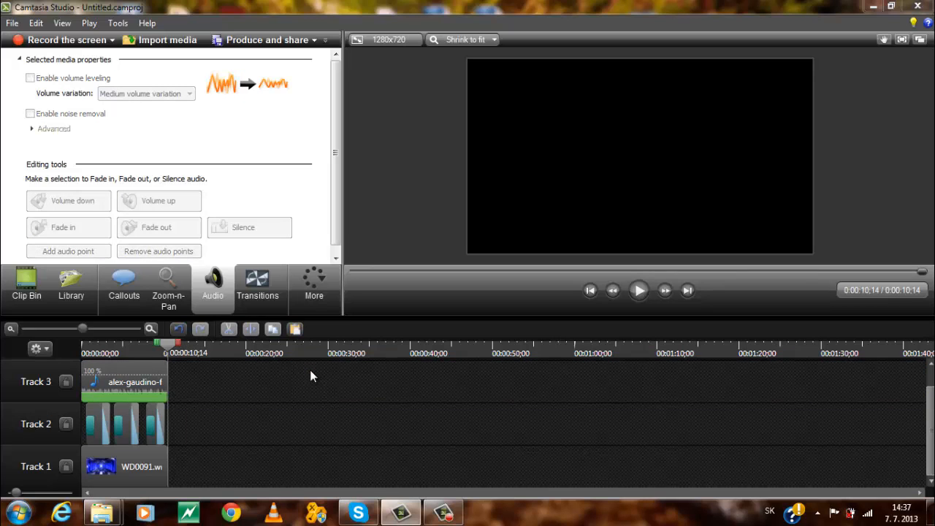
# Step: Add a fade out to the trimmed song on Track 3, play the intro from the beginning, and return to 0:00:00;00
pyautogui.click(135, 387)
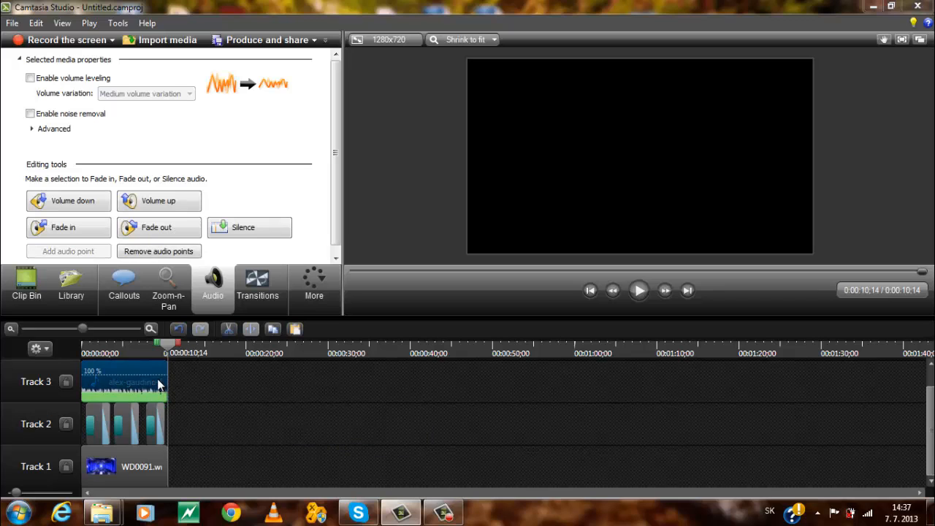
pyautogui.click(177, 234)
pyautogui.moveTo(168, 352); pyautogui.dragTo(91, 356)
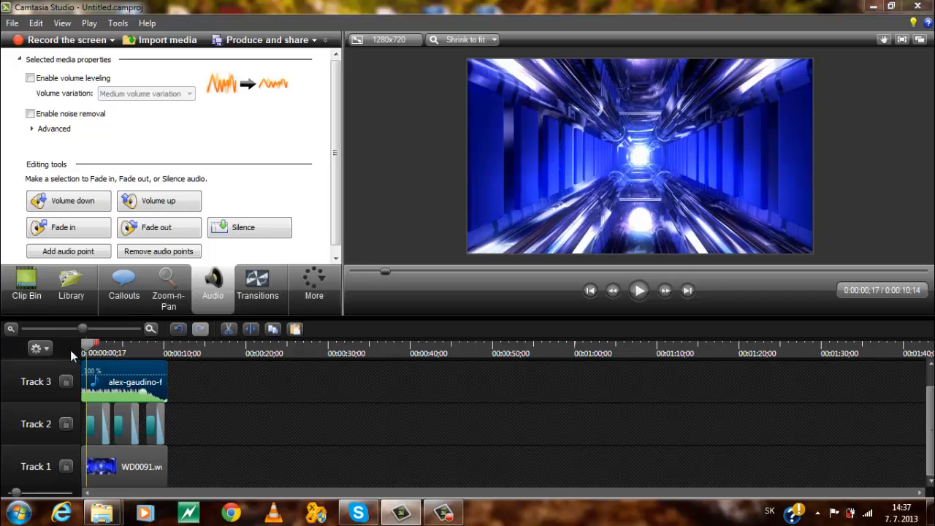
pyautogui.click(85, 351)
pyautogui.click(638, 290)
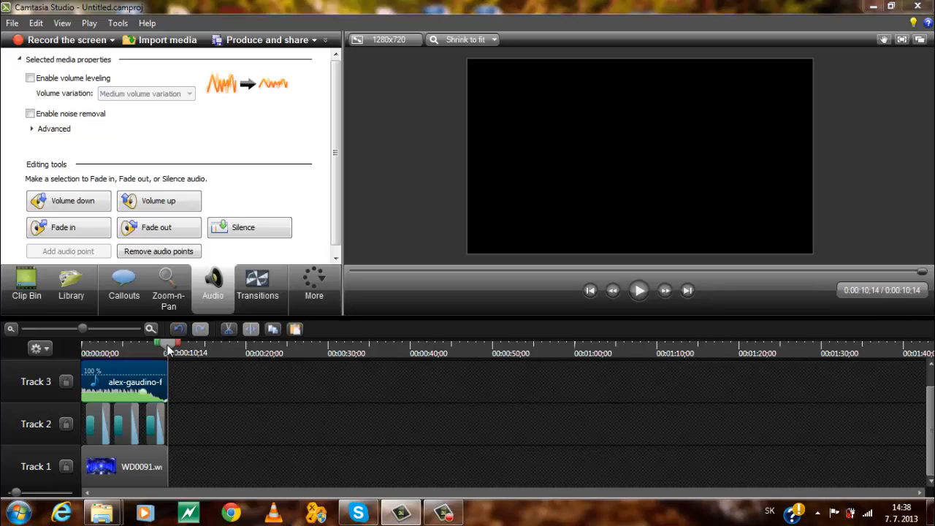
pyautogui.moveTo(168, 349); pyautogui.dragTo(77, 347)
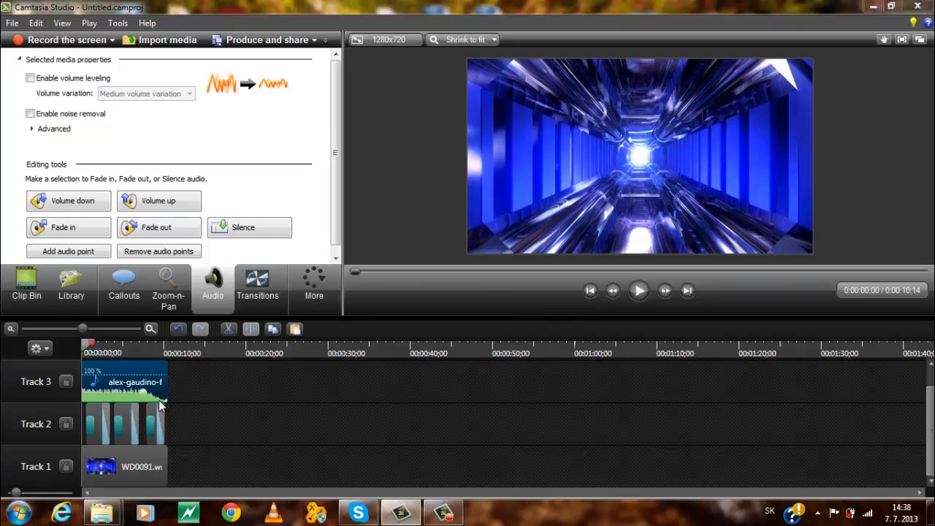
# Step: Raise the volume of the song clip on Track 3 to about 105%, keeping its fade out, and deselect it
pyautogui.moveTo(105, 393); pyautogui.dragTo(125, 374)
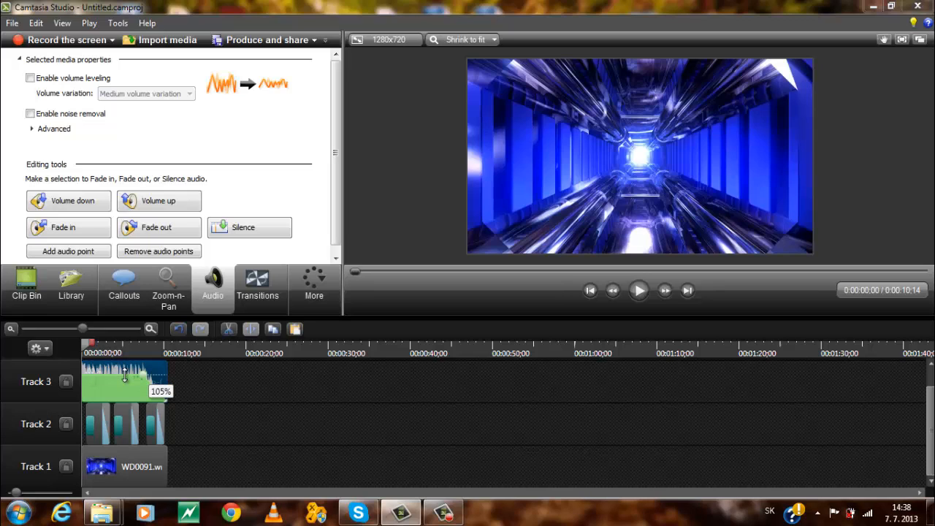
pyautogui.moveTo(125, 375); pyautogui.dragTo(125, 376)
pyautogui.click(377, 416)
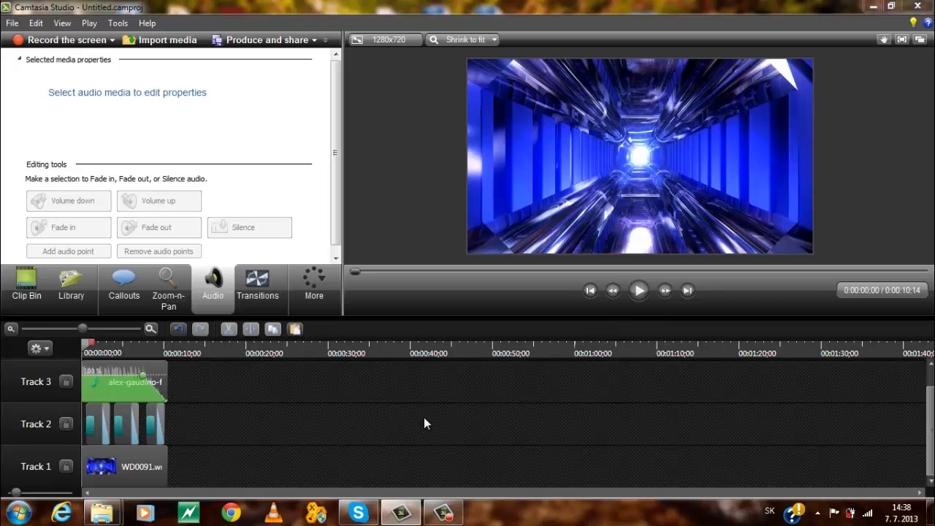
pyautogui.click(443, 512)
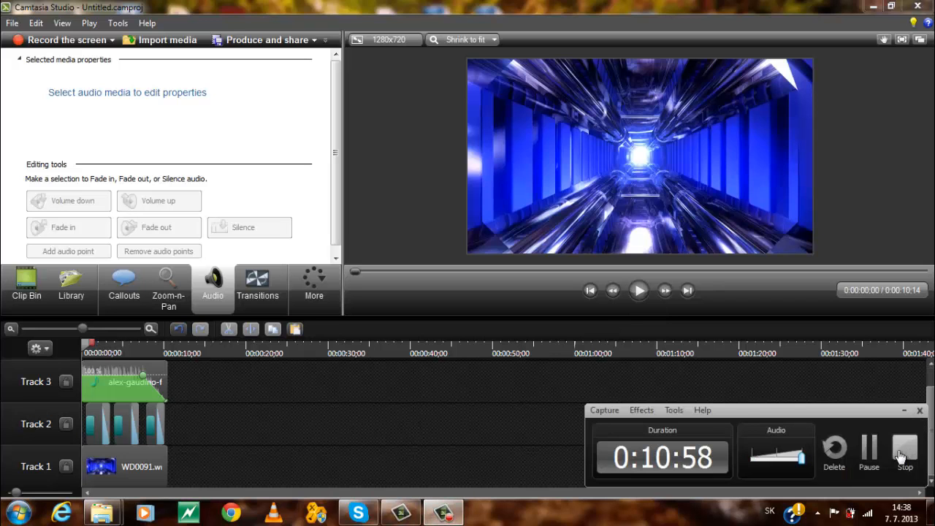